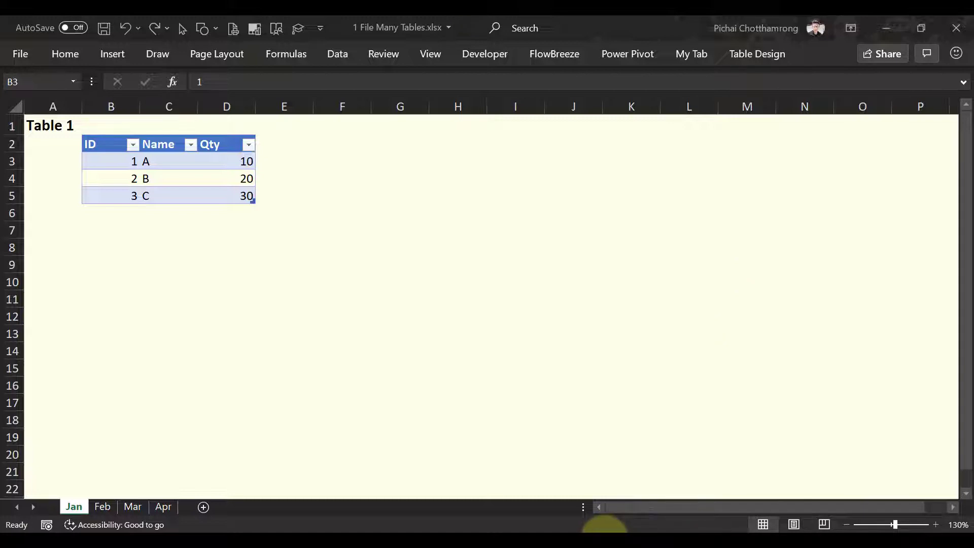
# Cycle through the Jan, Feb, Mar and Apr sheets to review each month's table
pyautogui.click(101, 507)
pyautogui.click(134, 507)
pyautogui.click(161, 506)
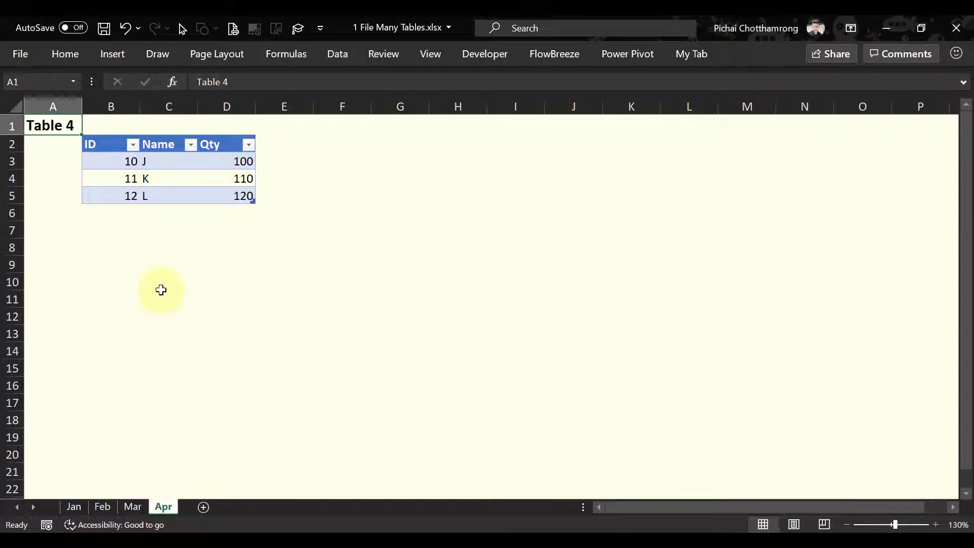
pyautogui.click(68, 508)
pyautogui.click(104, 508)
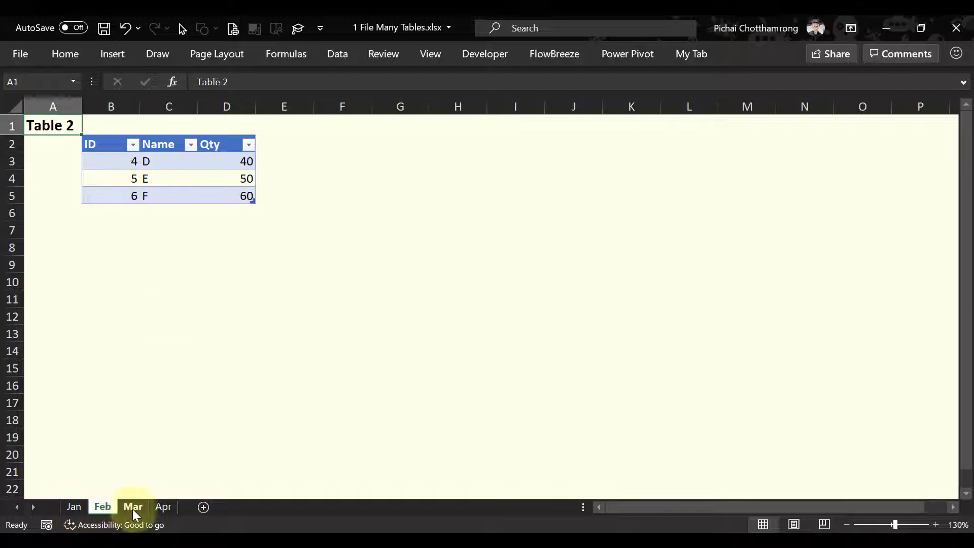
pyautogui.click(134, 508)
pyautogui.click(162, 507)
pyautogui.click(75, 508)
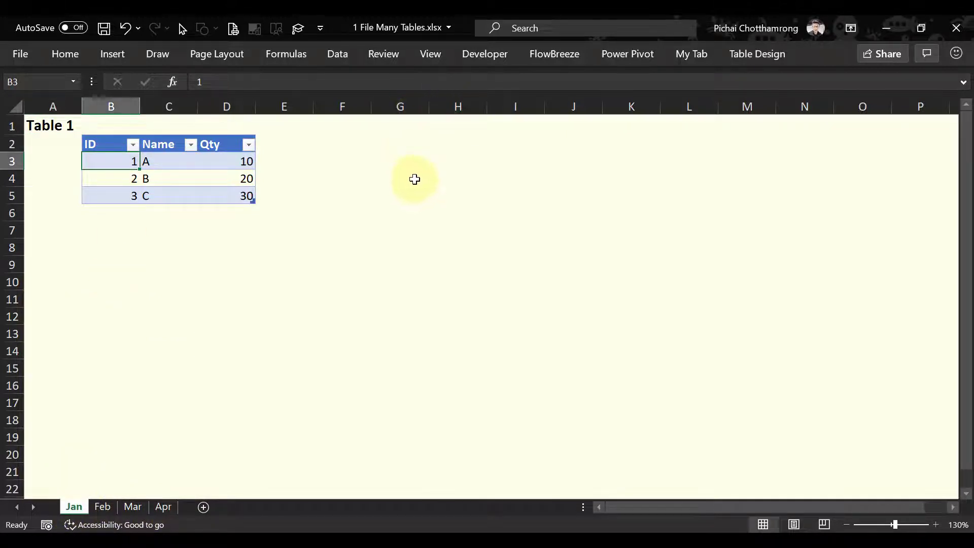
# Pin the ribbon and check the table names of the Jan table and Feb's Table2
pyautogui.hotkey('ctrl', 'F1')
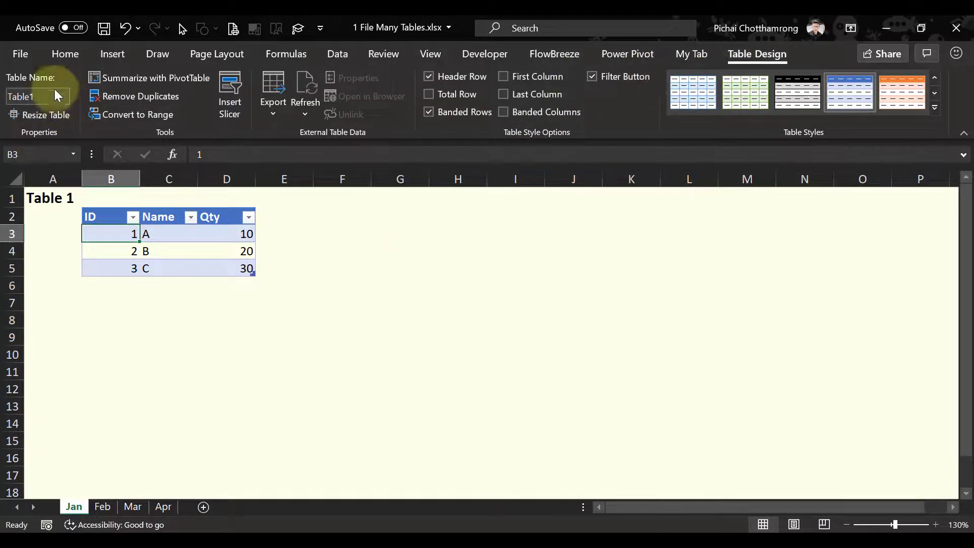
pyautogui.click(178, 249)
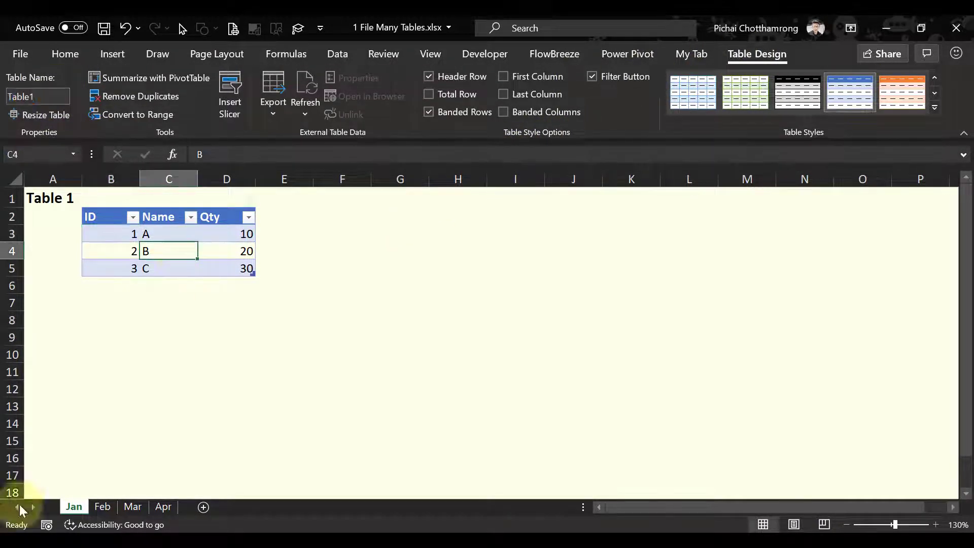
pyautogui.click(99, 508)
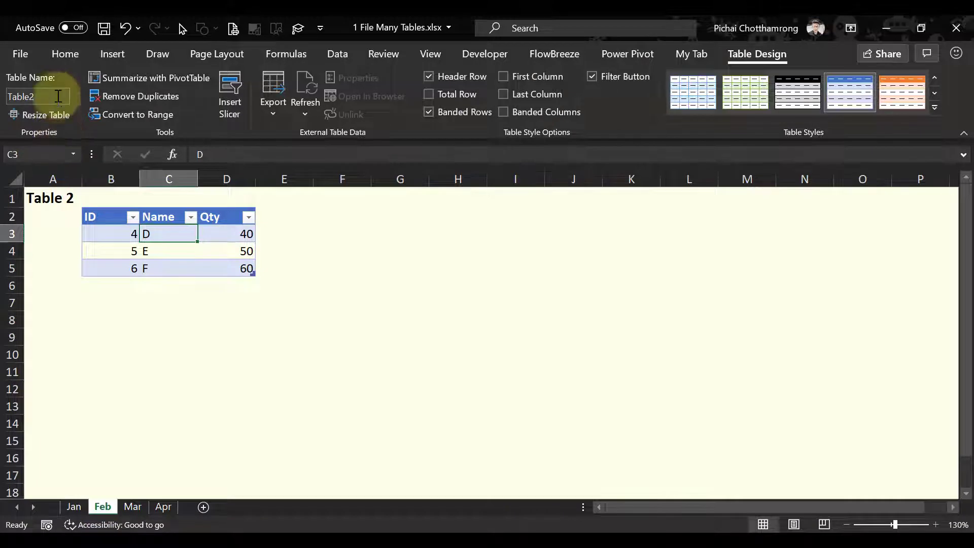
pyautogui.click(204, 265)
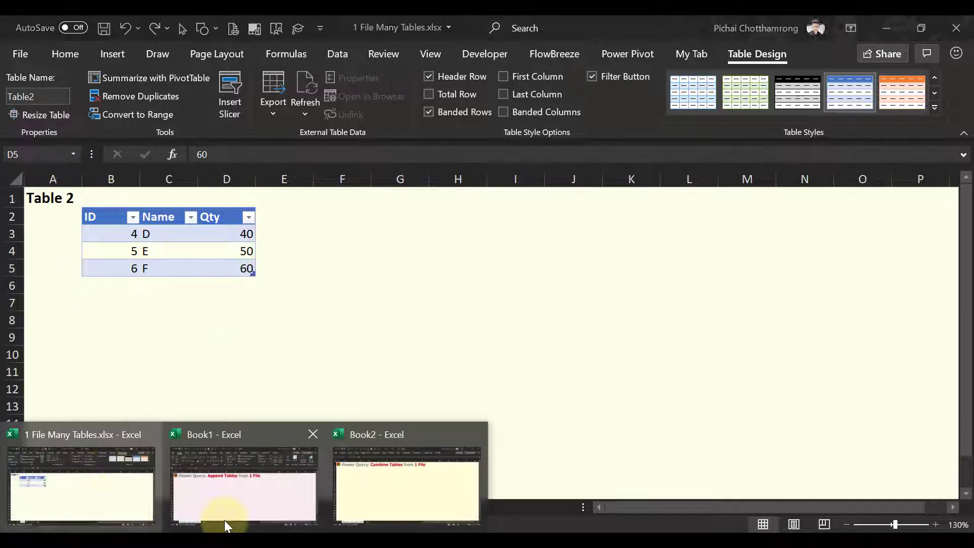
# In Book1, import data From Workbook, choosing 1 File Many Tables.xlsx
pyautogui.click(225, 519)
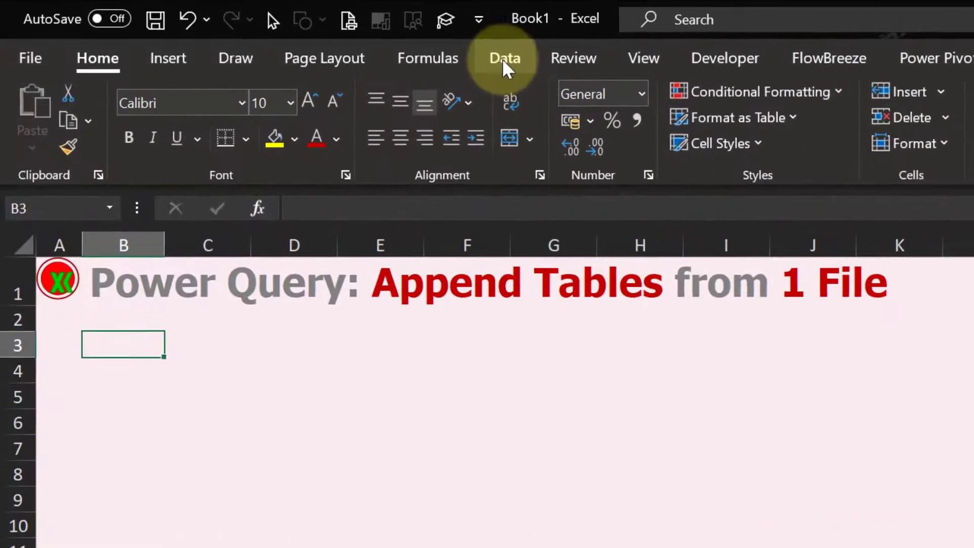
pyautogui.click(507, 63)
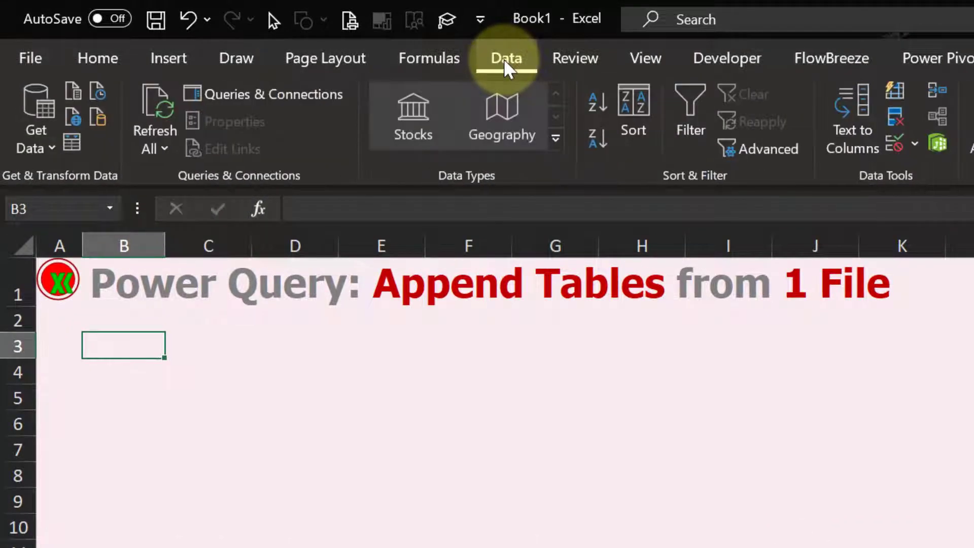
pyautogui.click(34, 133)
pyautogui.moveTo(137, 190)
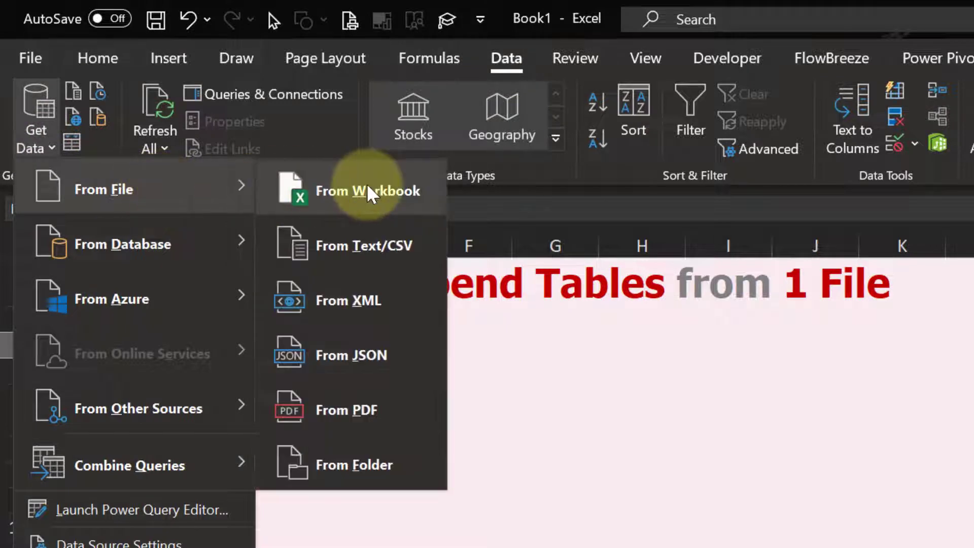
pyautogui.click(394, 195)
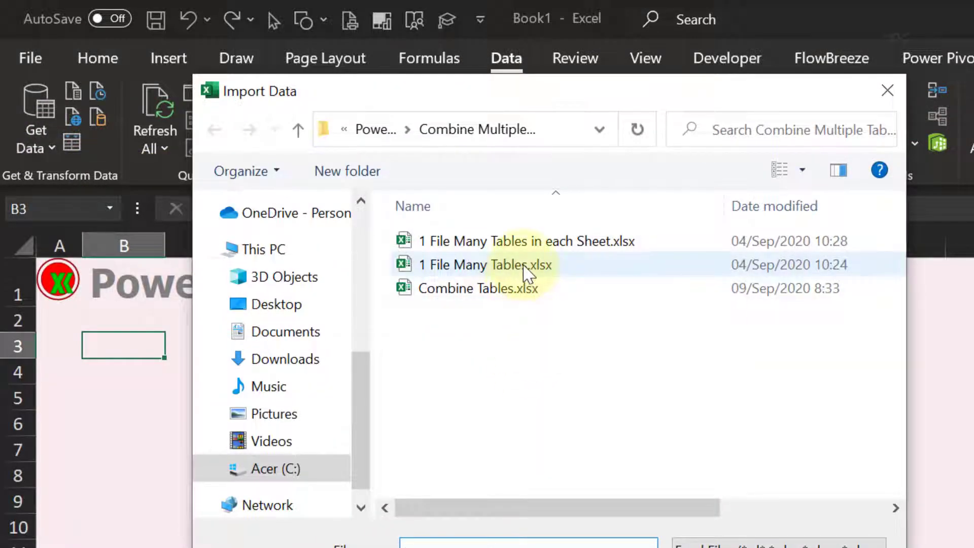
pyautogui.click(526, 273)
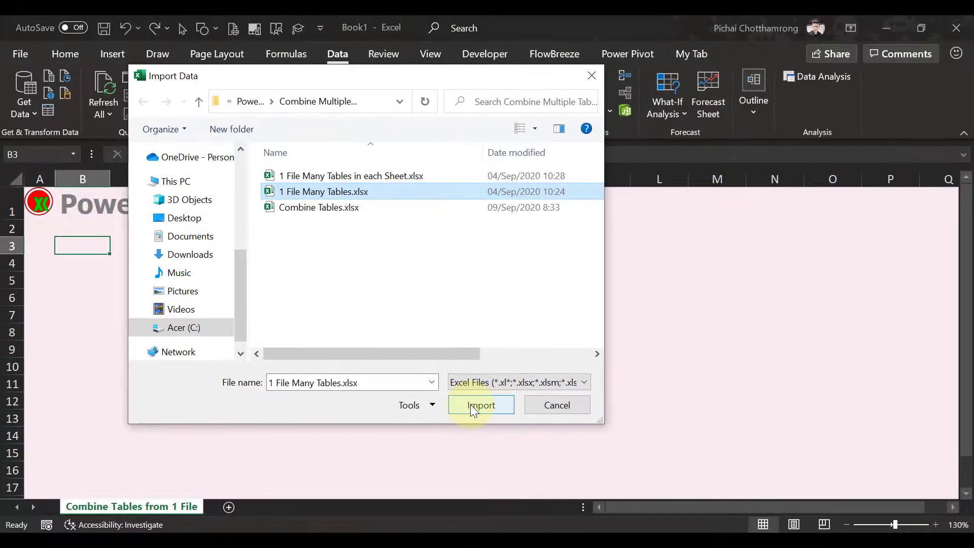
pyautogui.click(547, 468)
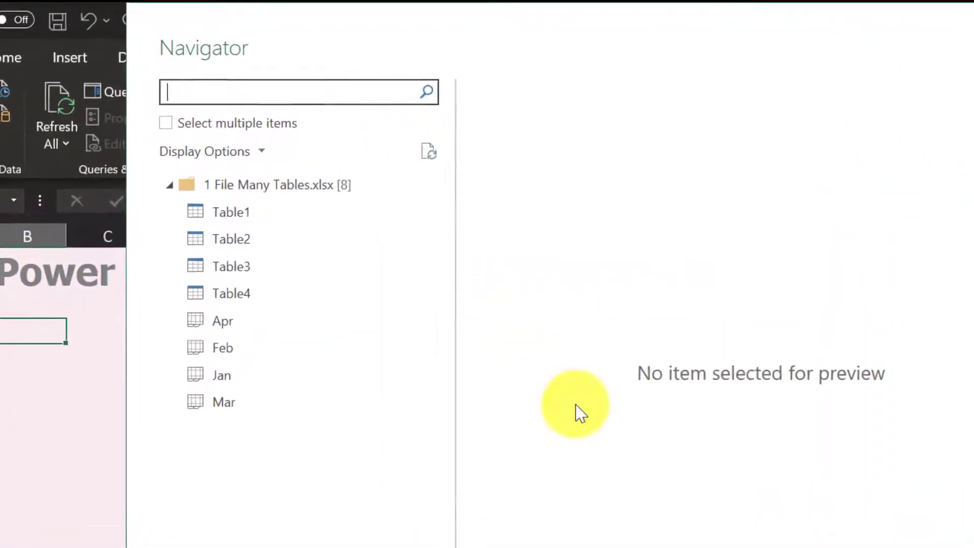
# Preview the tables, then select Table1, Table2, Table3 and Table4 together and choose Transform Data
pyautogui.click(226, 168)
pyautogui.click(245, 278)
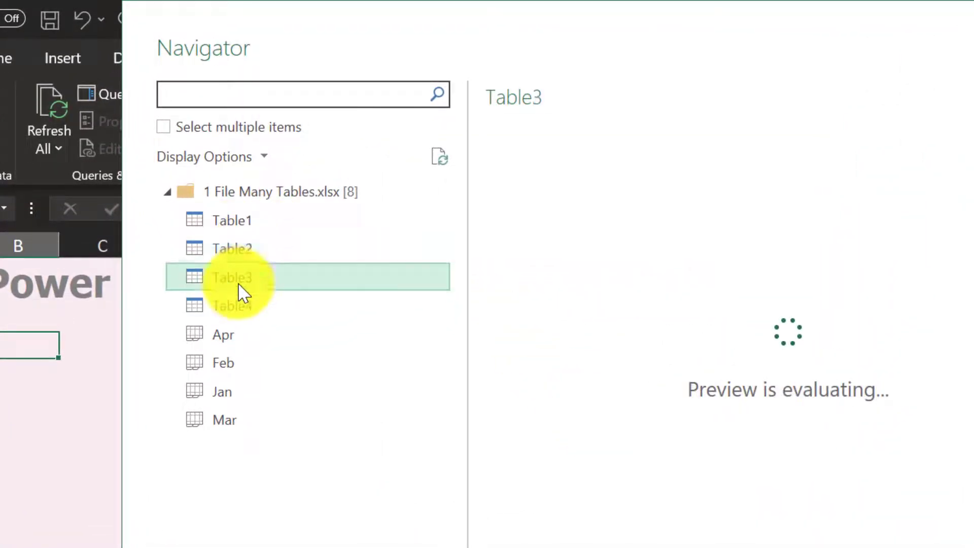
pyautogui.click(239, 228)
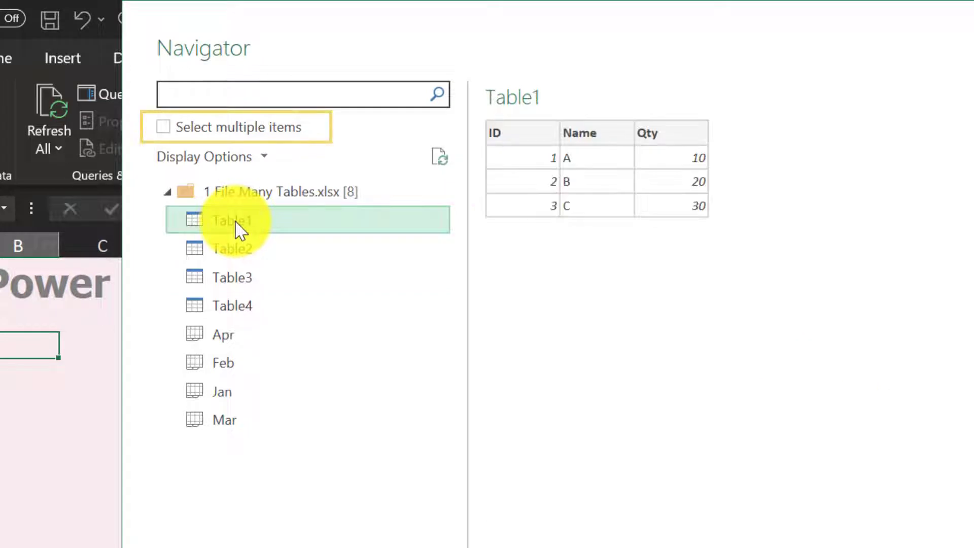
pyautogui.click(168, 128)
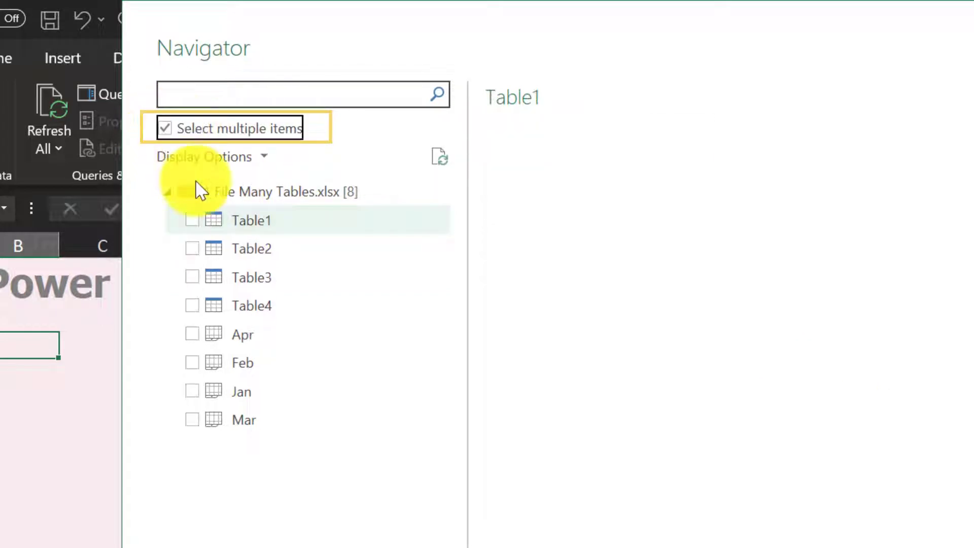
pyautogui.click(192, 220)
pyautogui.click(191, 249)
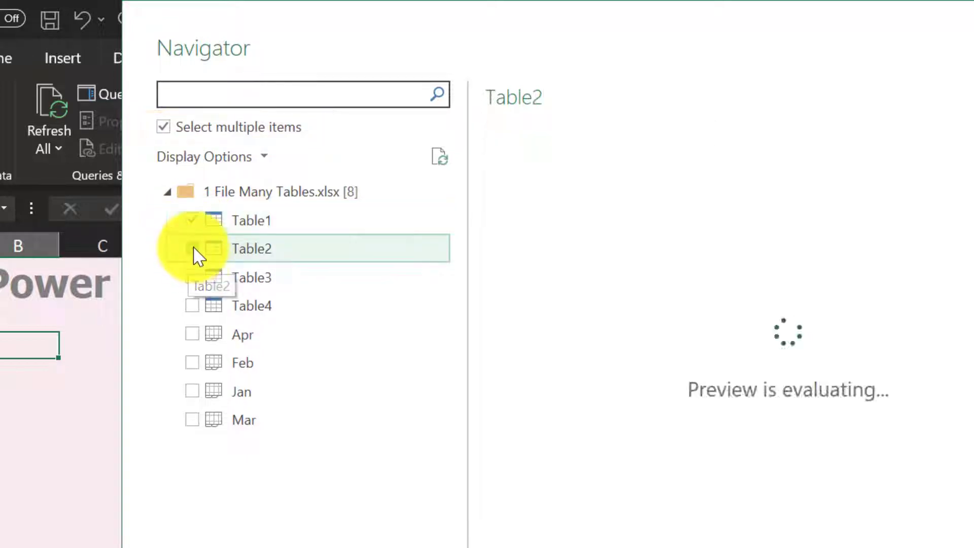
pyautogui.click(193, 277)
pyautogui.click(192, 306)
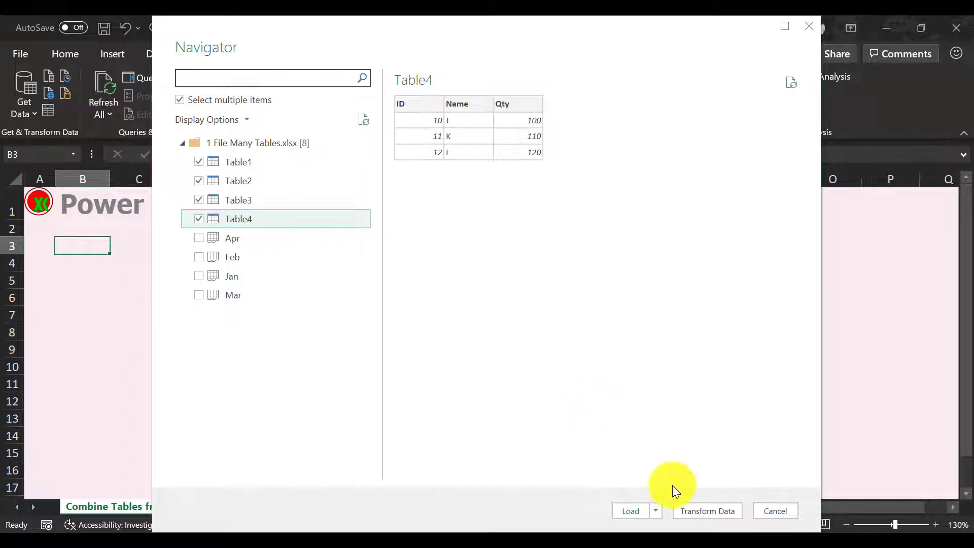
pyautogui.click(731, 510)
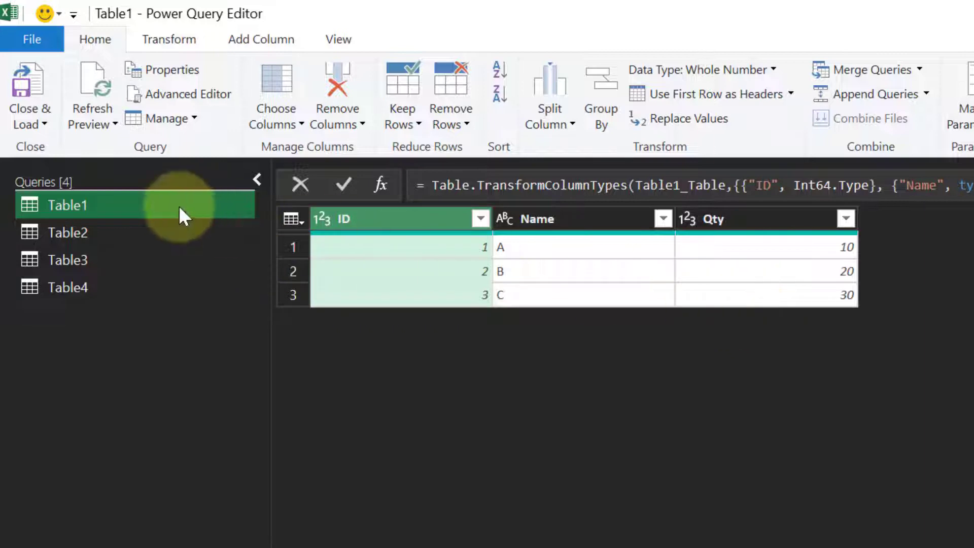
# Review the Table1–Table4 queries, then start Append Queries as New from Table1
pyautogui.click(93, 233)
pyautogui.click(73, 260)
pyautogui.click(72, 289)
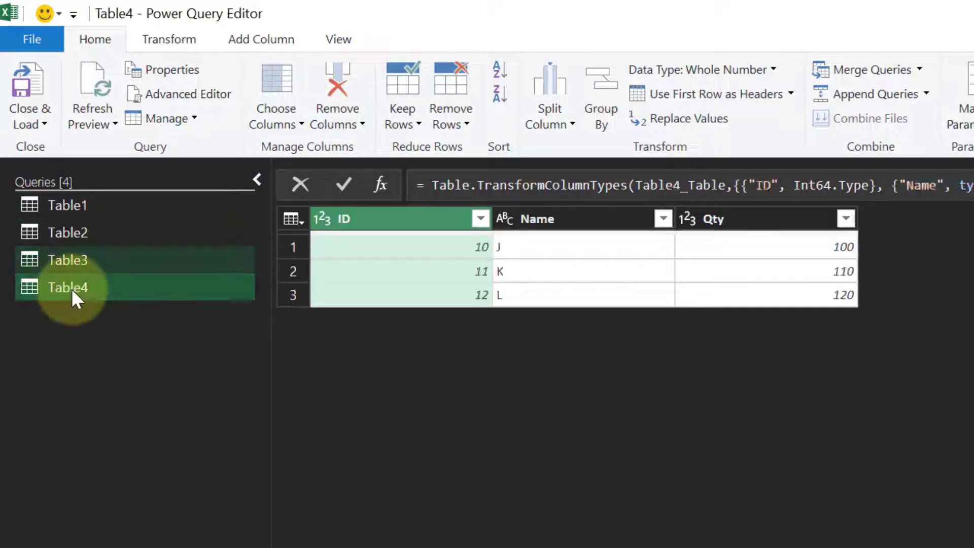
pyautogui.click(64, 212)
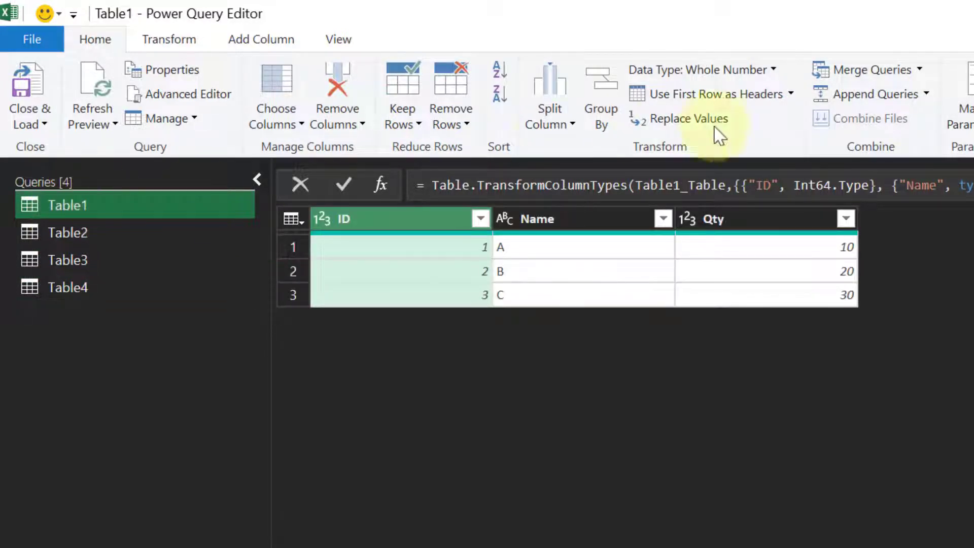
pyautogui.click(927, 94)
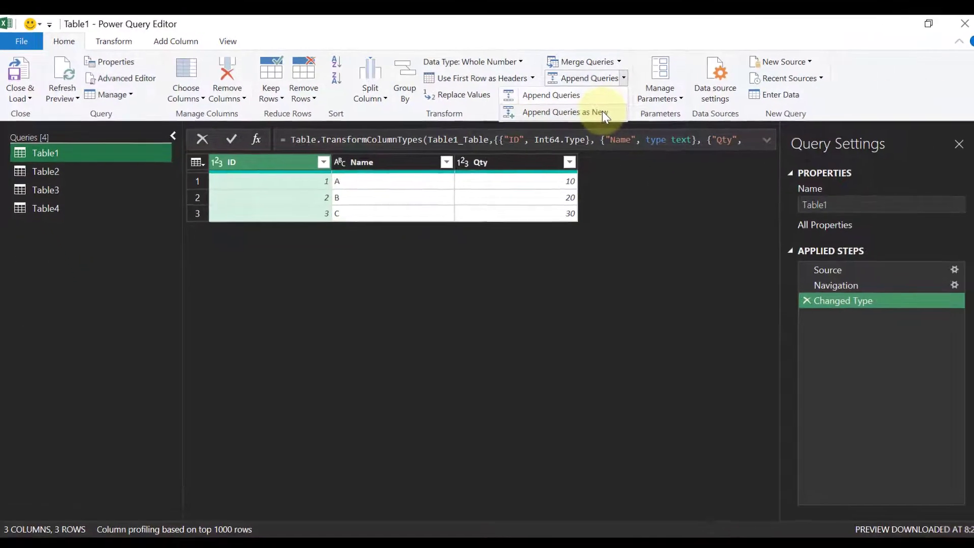
pyautogui.click(861, 147)
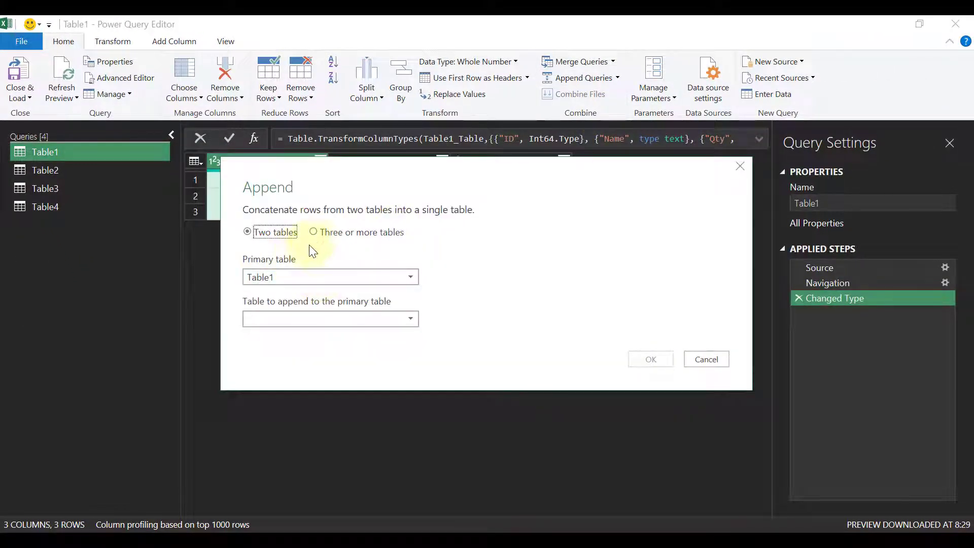
# Append Table2, Table3 and Table4 to Table1 using the three-or-more-tables option
pyautogui.click(318, 233)
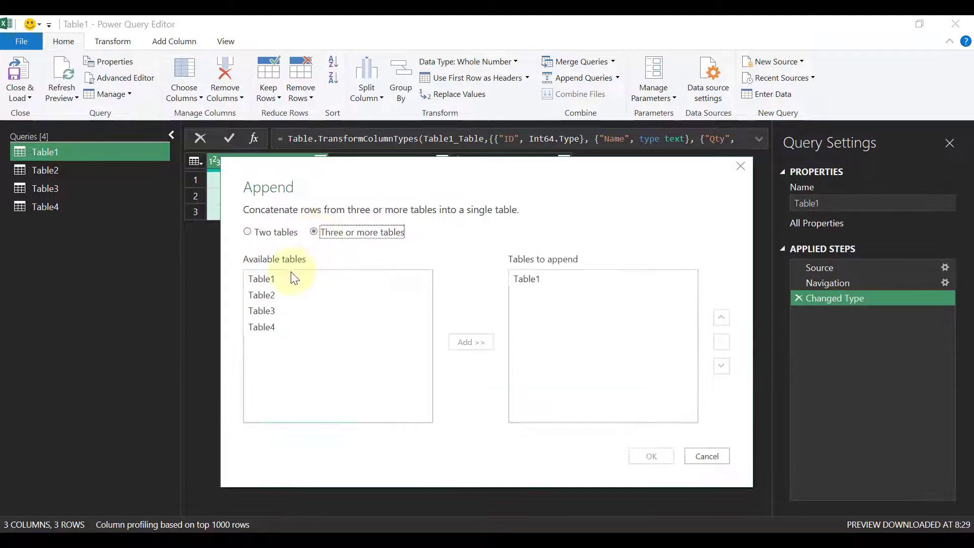
pyautogui.click(269, 296)
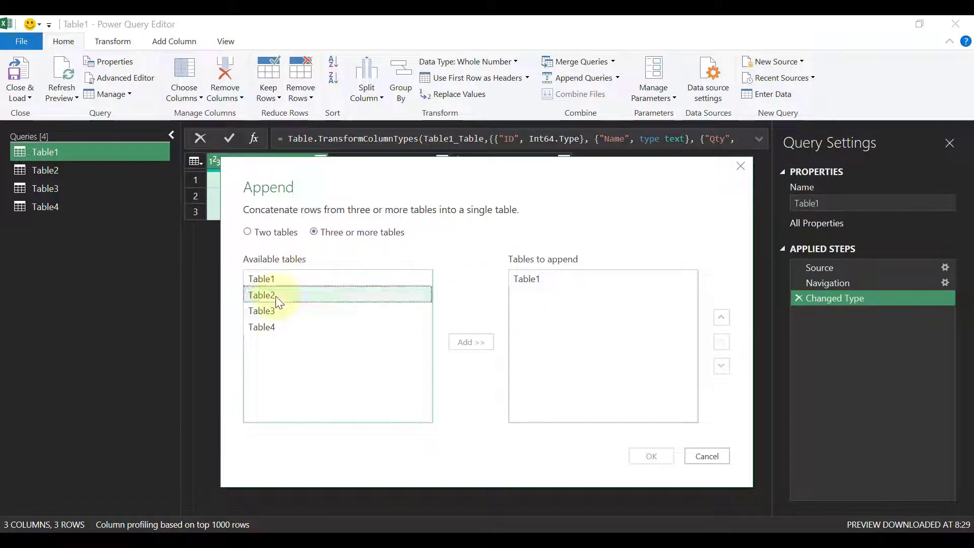
pyautogui.keyDown('shift'); pyautogui.click(274, 328); pyautogui.keyUp('shift')
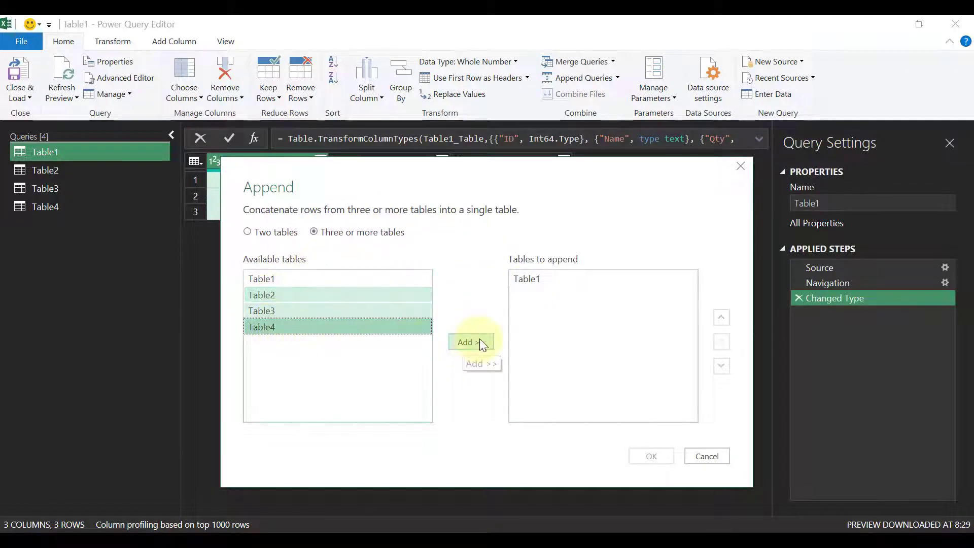
pyautogui.click(475, 341)
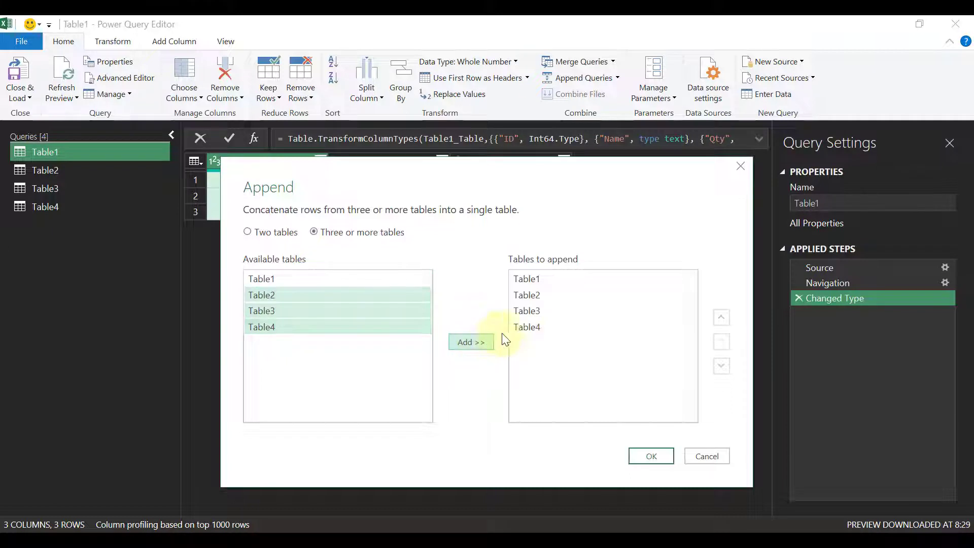
pyautogui.click(654, 457)
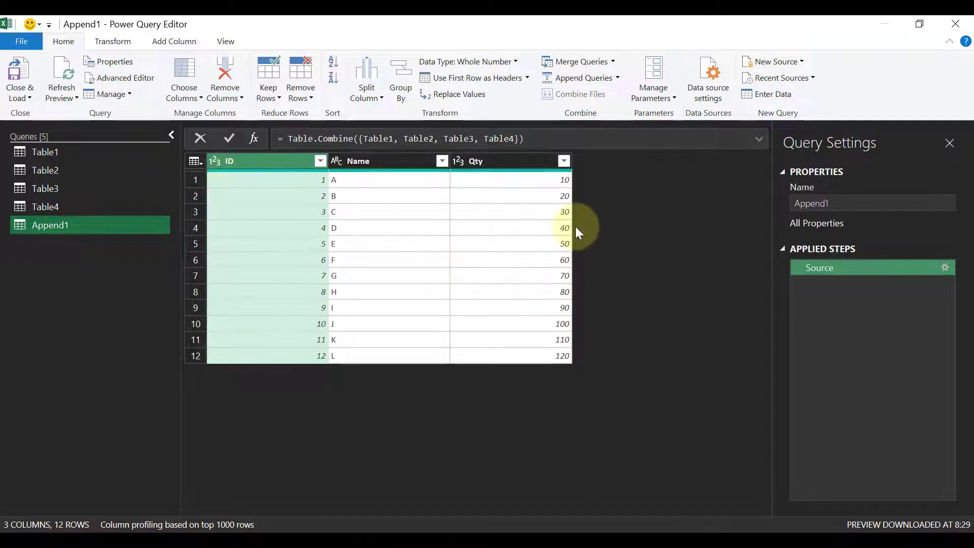
# Leave the query named Append1 and choose Close & Load To..
pyautogui.click(850, 203)
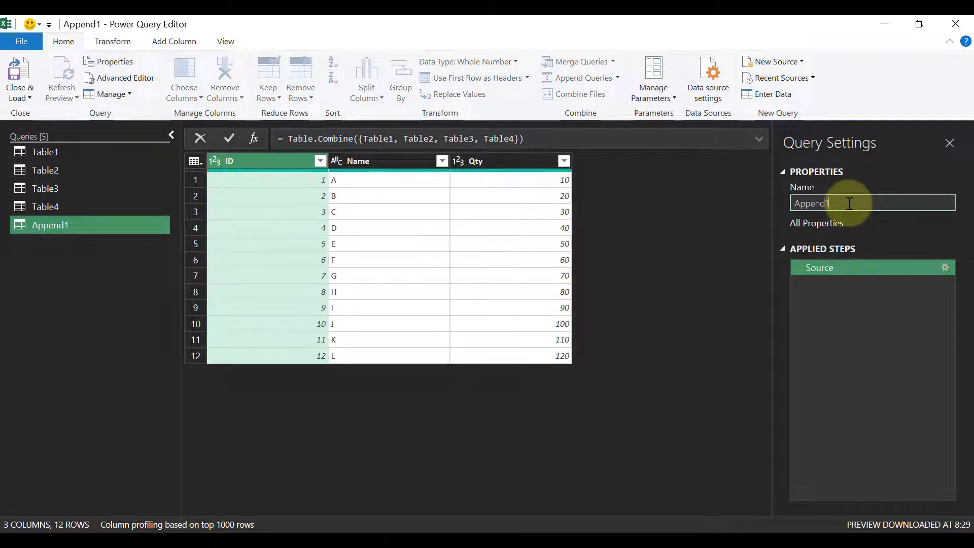
pyautogui.doubleClick(850, 203)
pyautogui.click(264, 175)
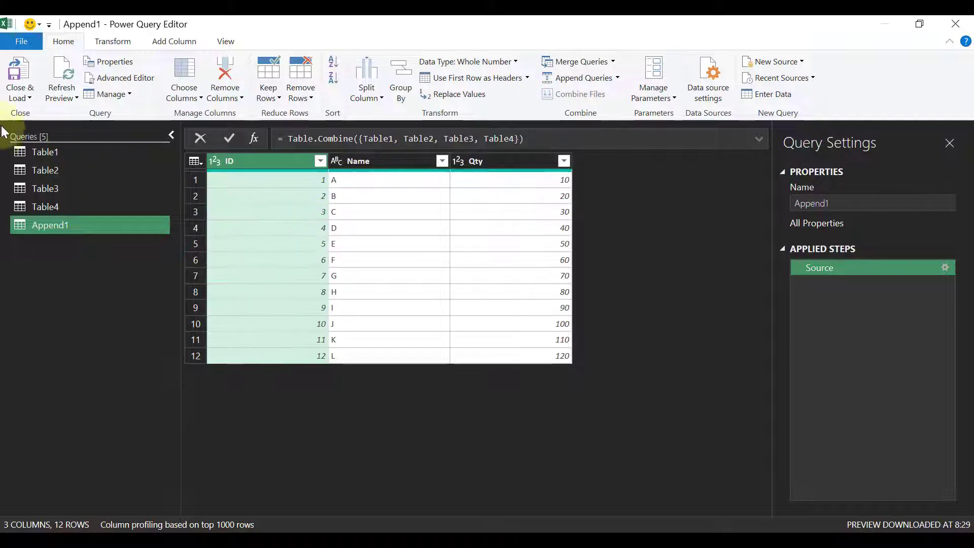
pyautogui.click(29, 99)
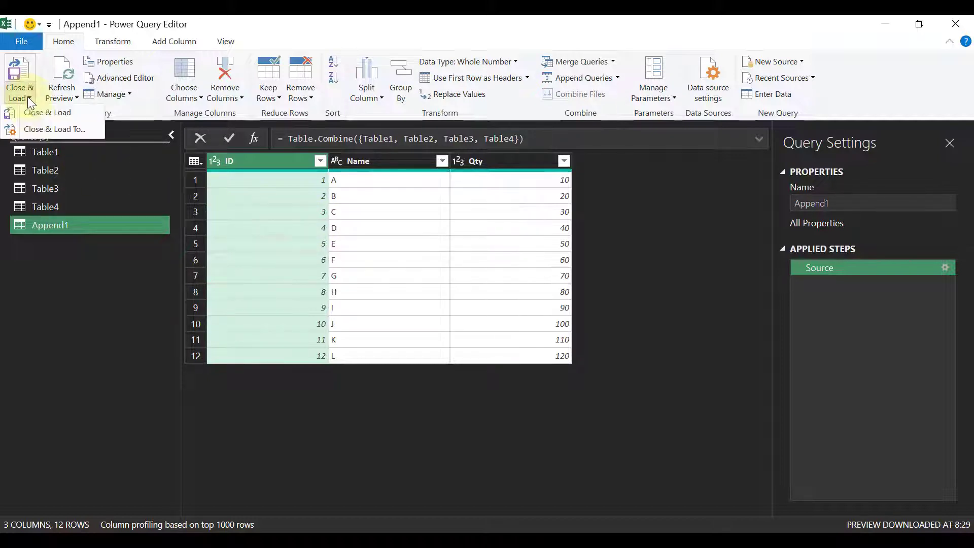
pyautogui.click(71, 130)
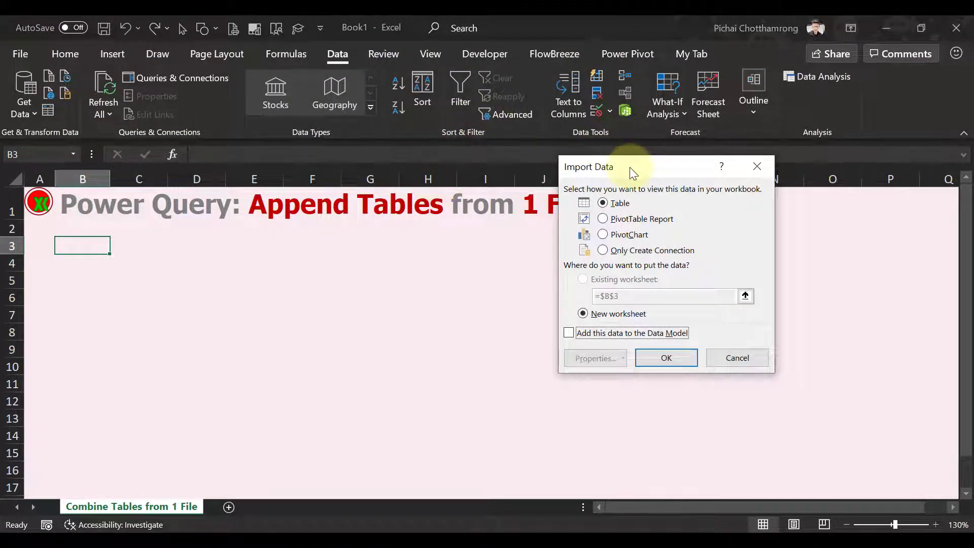
# Load Append1 with Only Create Connection
pyautogui.click(643, 252)
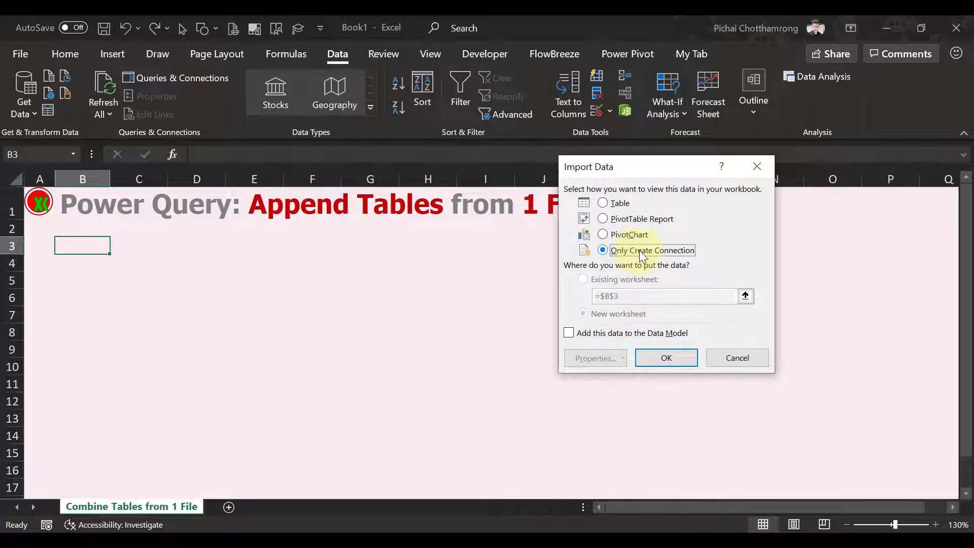
pyautogui.click(672, 358)
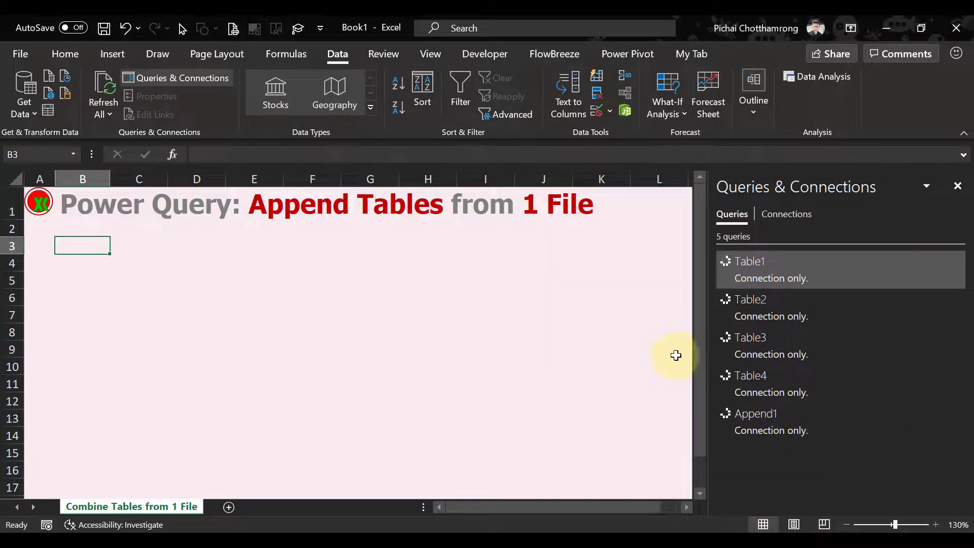
pyautogui.moveTo(756, 421)
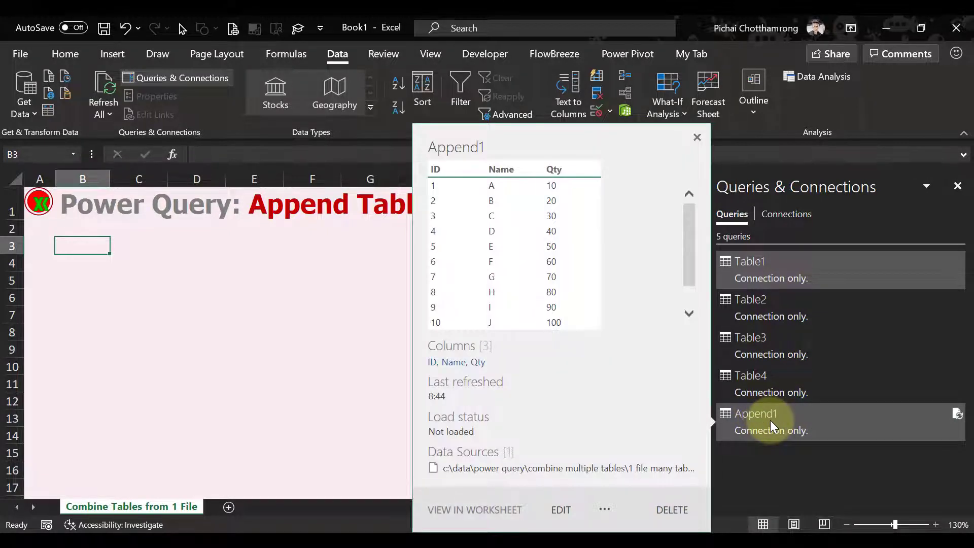
# Load Append1 as a table on the existing worksheet at $B$3 and check its 12 rows
pyautogui.rightClick(770, 420)
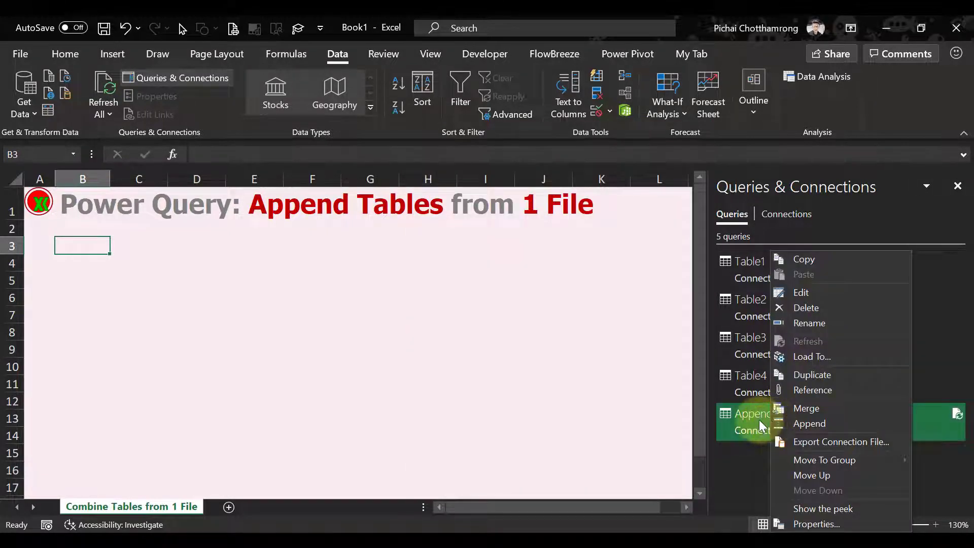
pyautogui.click(804, 358)
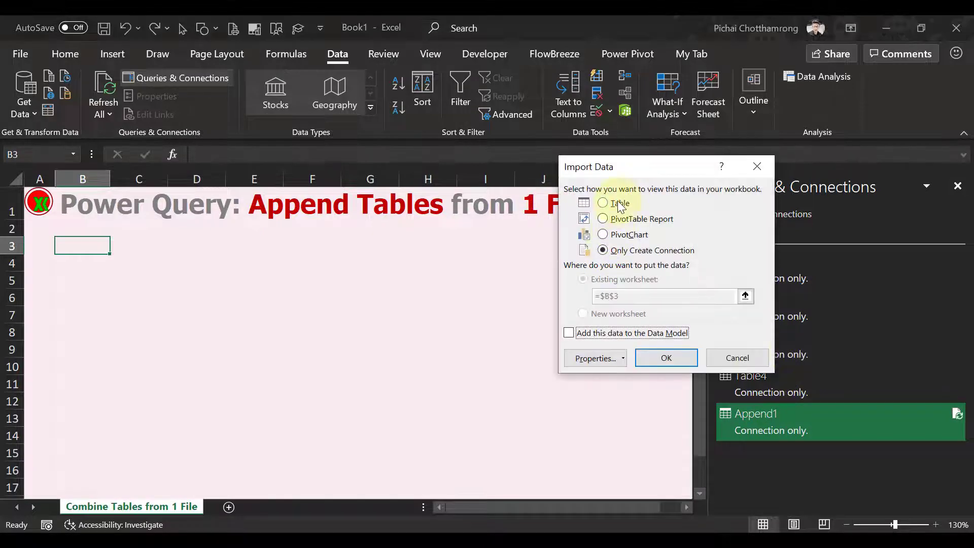
pyautogui.click(619, 204)
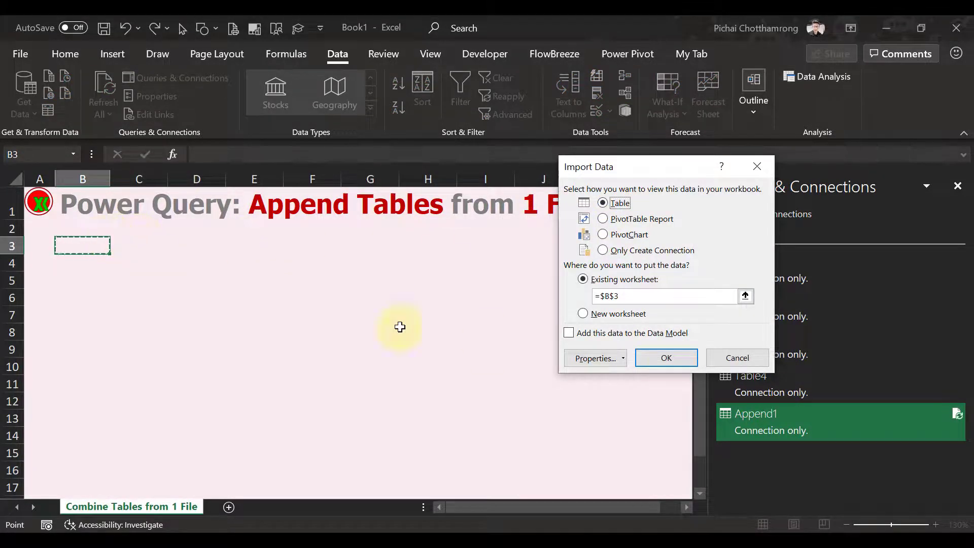
pyautogui.click(686, 358)
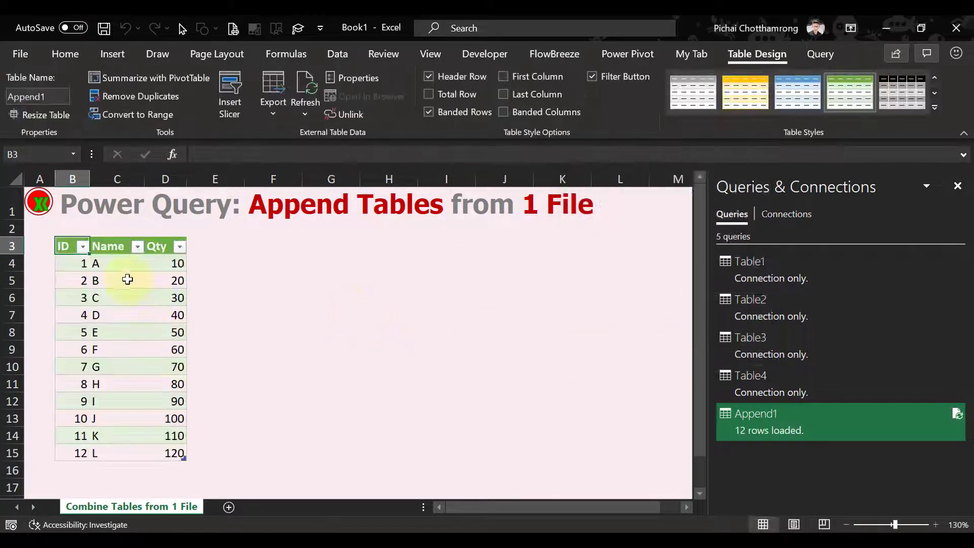
pyautogui.click(128, 277)
pyautogui.scroll(-2, 219, 303)
pyautogui.scroll(2, 222, 305)
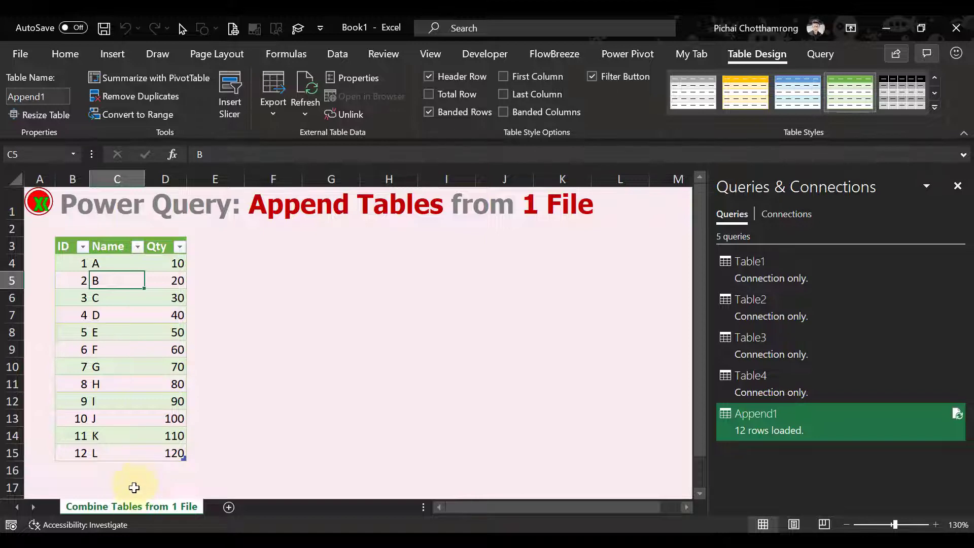
# In the source workbook, copy the Apr sheet and name the copy May
pyautogui.click(81, 485)
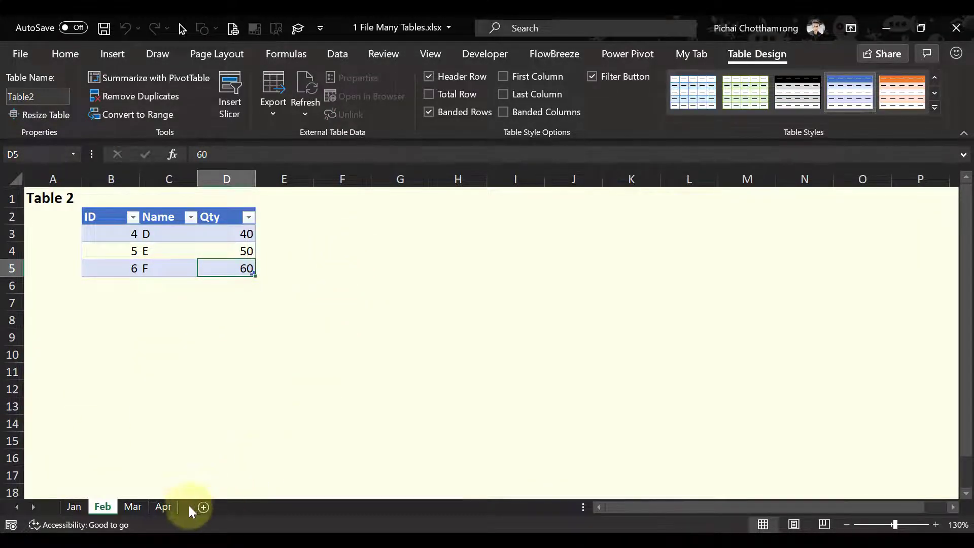
pyautogui.click(167, 507)
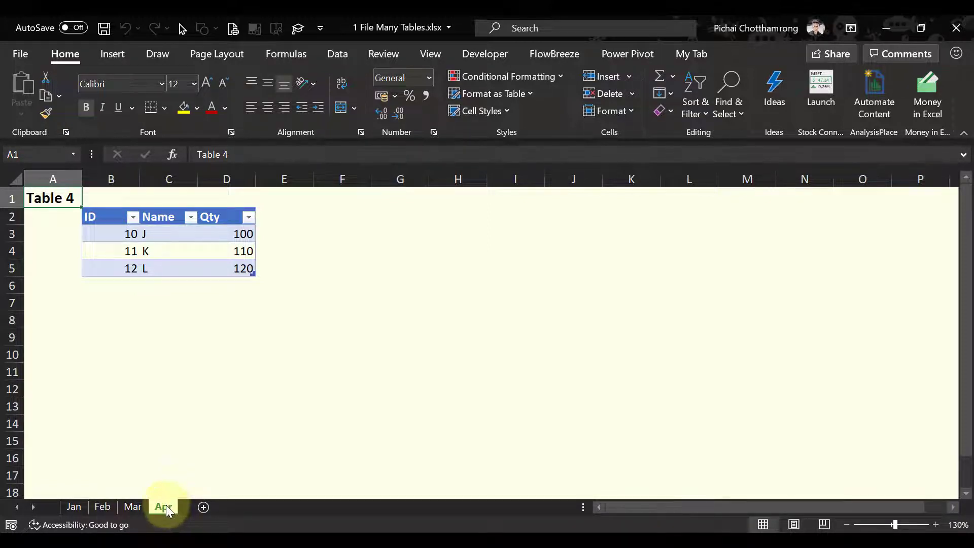
pyautogui.moveTo(199, 509); pyautogui.dragTo(197, 510)
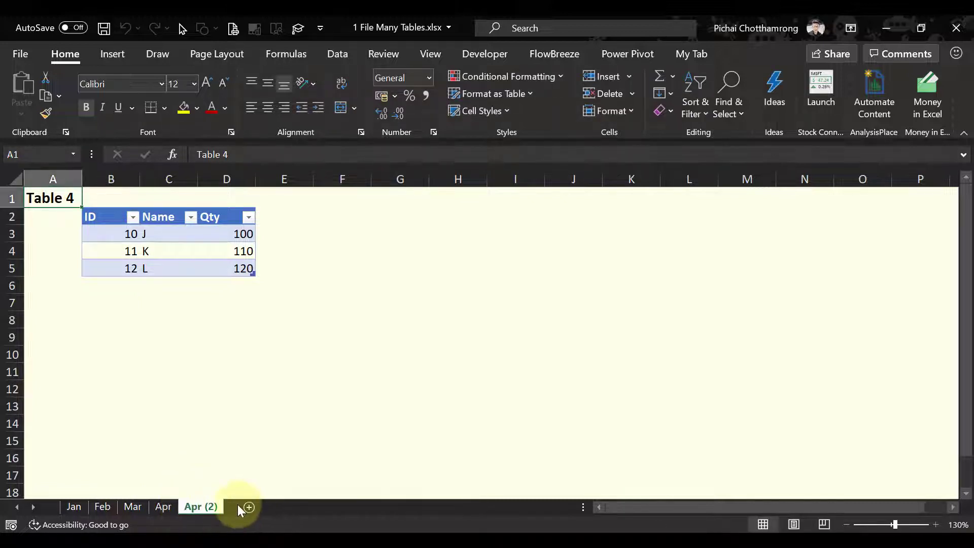
pyautogui.doubleClick(209, 506)
pyautogui.write('M')
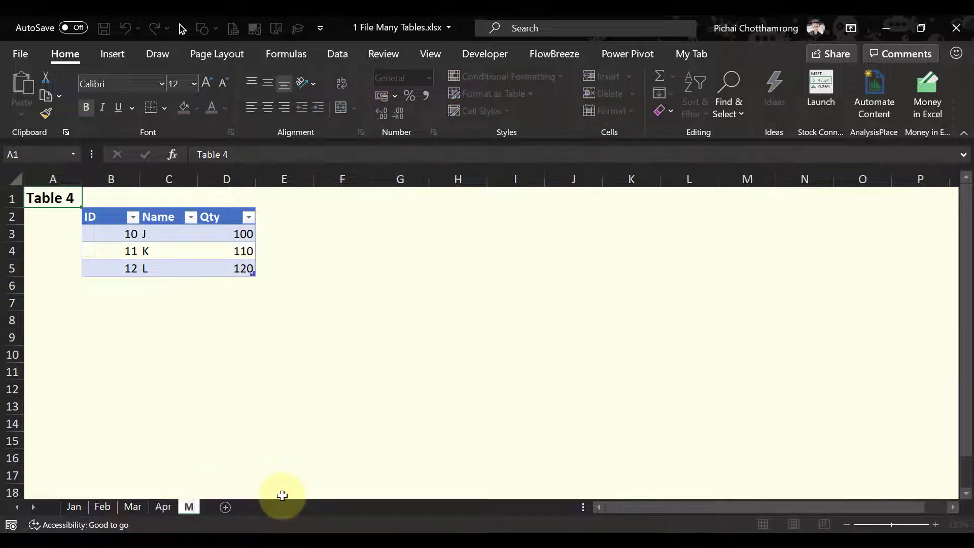
pyautogui.write('ay')
pyautogui.press('Return')
# Change the A1 title to 'Table 5' and rename the table Table5
pyautogui.press('F2')
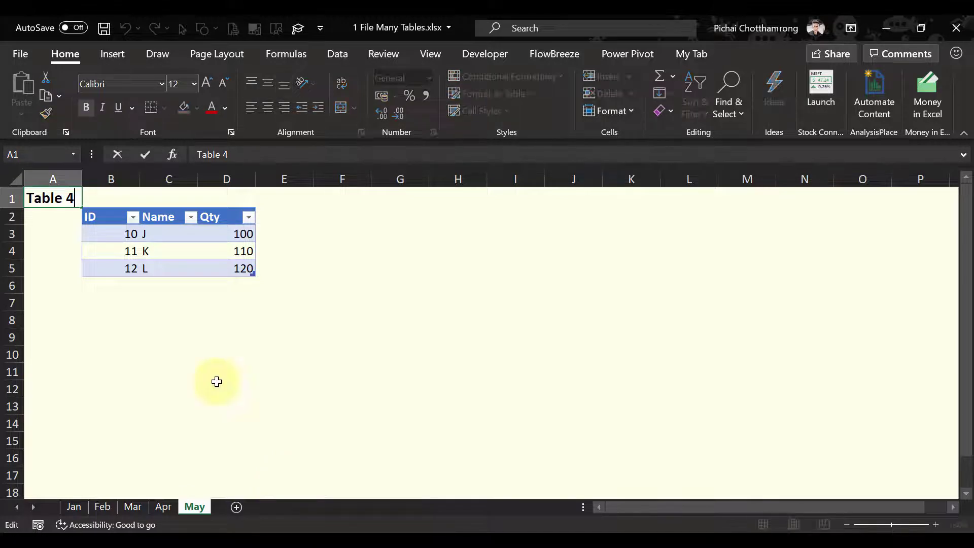
pyautogui.press('BackSpace')
pyautogui.write('5')
pyautogui.press('Return')
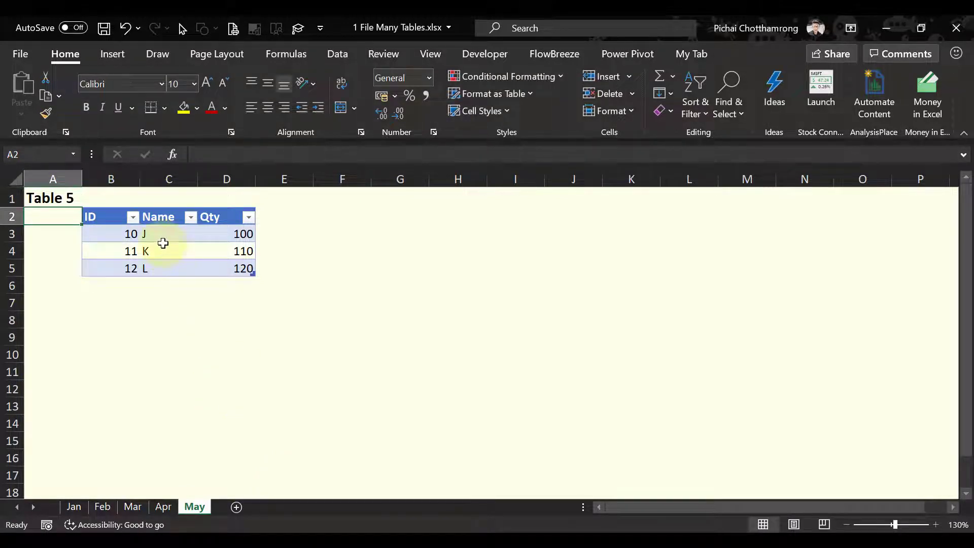
pyautogui.click(161, 248)
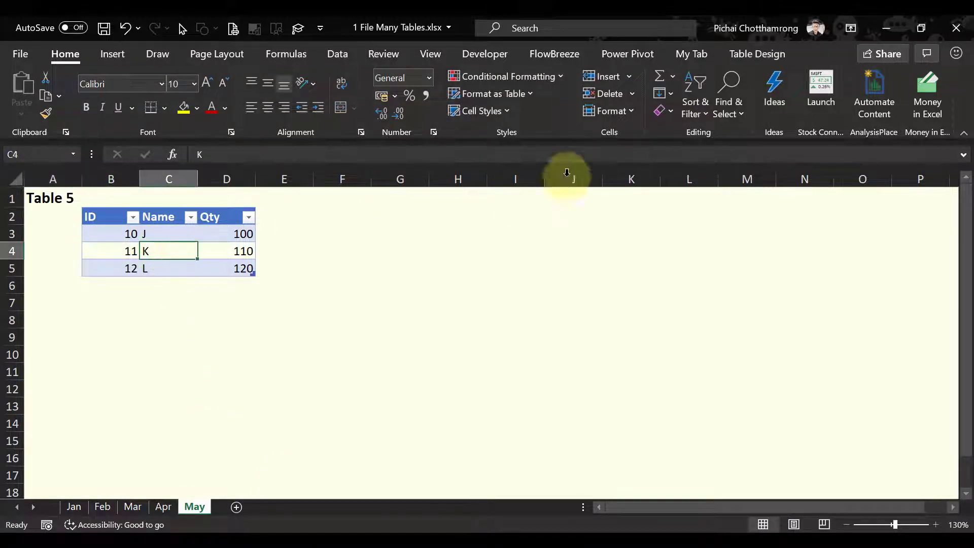
pyautogui.click(756, 54)
pyautogui.click(45, 96)
pyautogui.click(70, 96)
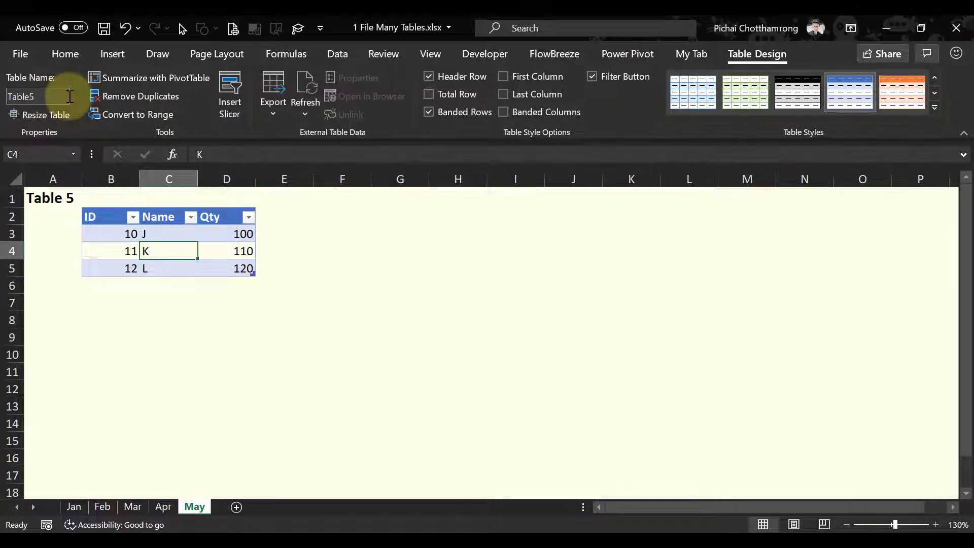
pyautogui.click(99, 235)
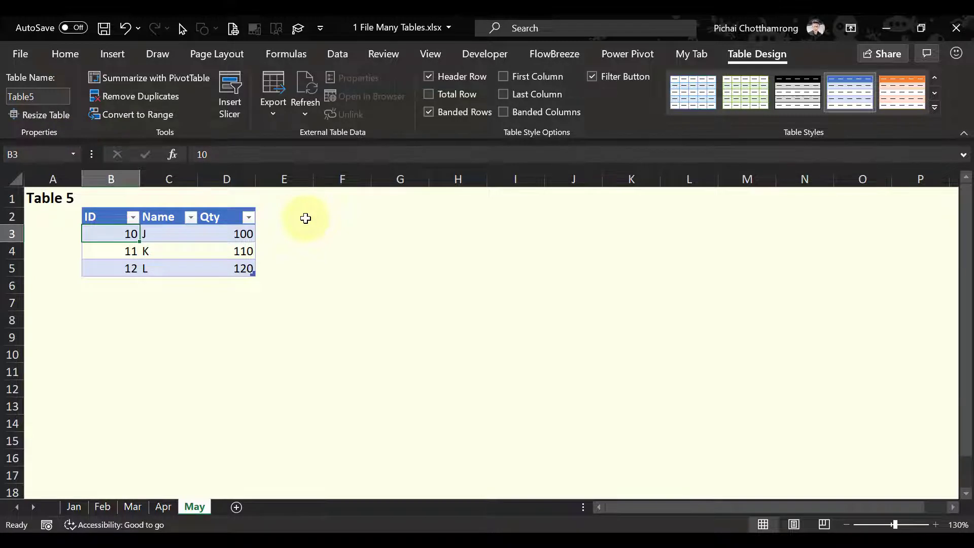
# Replace the table's IDs with 13, 14 and 15
pyautogui.write('13')
pyautogui.press('Return')
pyautogui.write('14')
pyautogui.press('Return')
pyautogui.write('15')
pyautogui.hotkey('ctrl', 'Return')
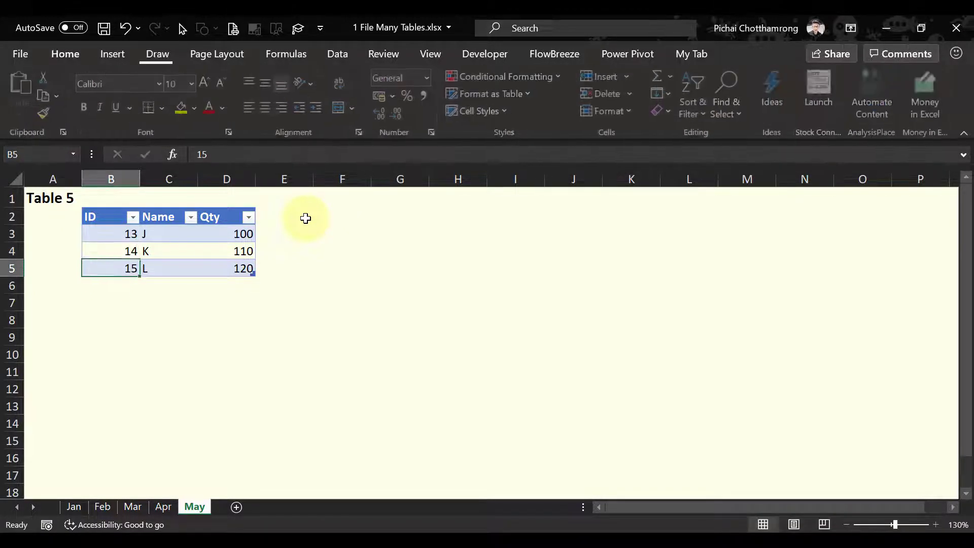
# Fill all three Qty cells with 200 and save the workbook
pyautogui.press('Right')
pyautogui.press('Right')
pyautogui.press('Up')
pyautogui.press('Up')
pyautogui.press('Up')
pyautogui.press('Down')
pyautogui.hotkey('shift', 'Down')
pyautogui.hotkey('shift', 'Down')
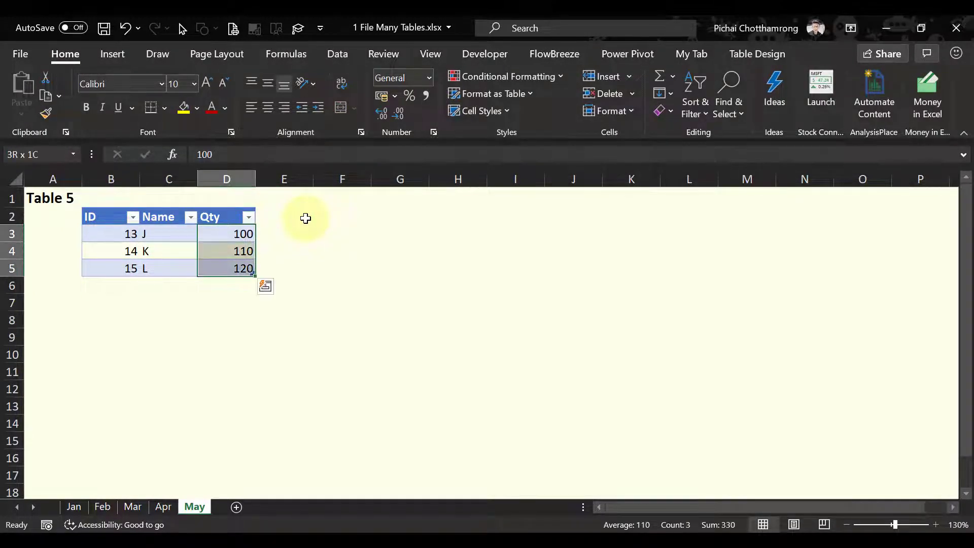
pyautogui.write('200')
pyautogui.hotkey('ctrl', 'Return')
pyautogui.press('Left')
pyautogui.press('Up')
pyautogui.press('Up')
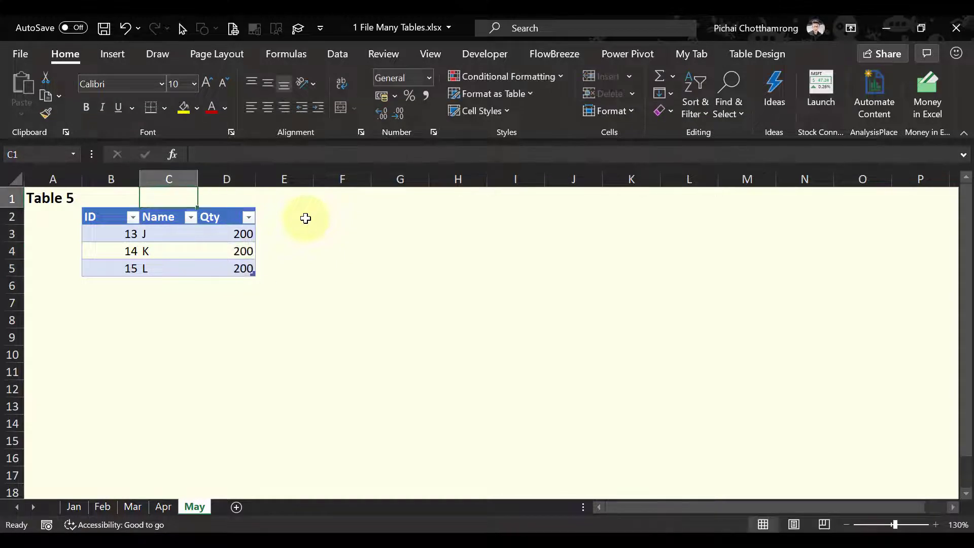
pyautogui.press('Left')
pyautogui.press('Left')
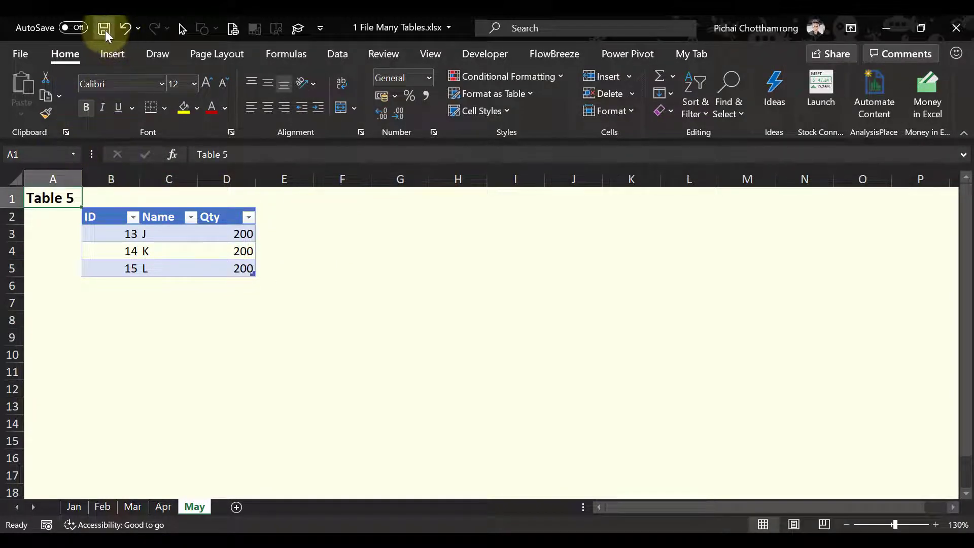
pyautogui.click(104, 28)
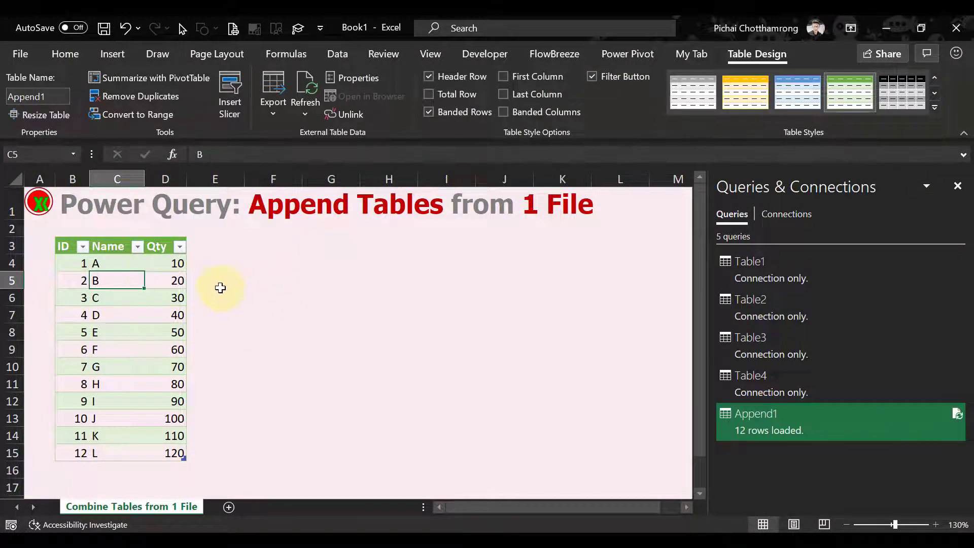
# Refresh the Append1 table in Book1, which still shows 12 rows, then view the Insert and Data tabs
pyautogui.rightClick(111, 264)
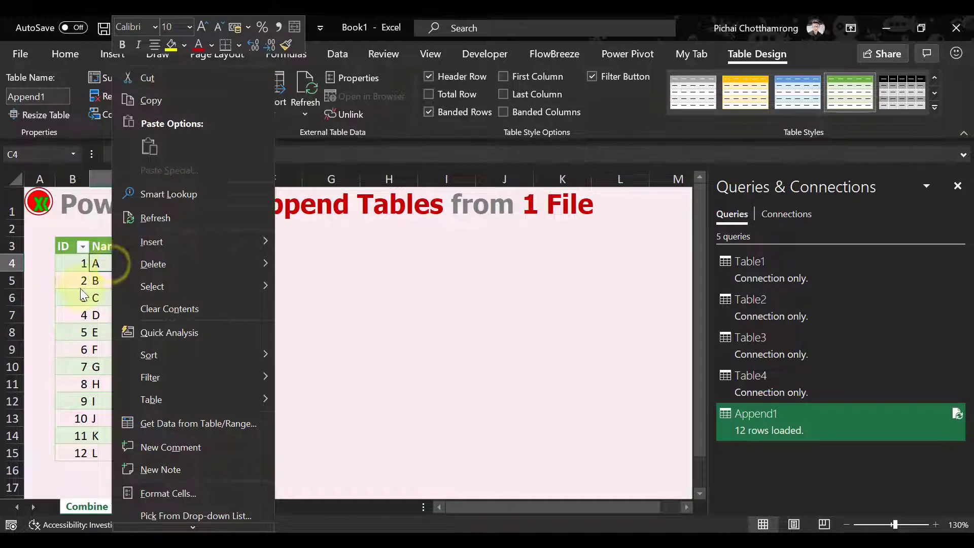
pyautogui.click(142, 218)
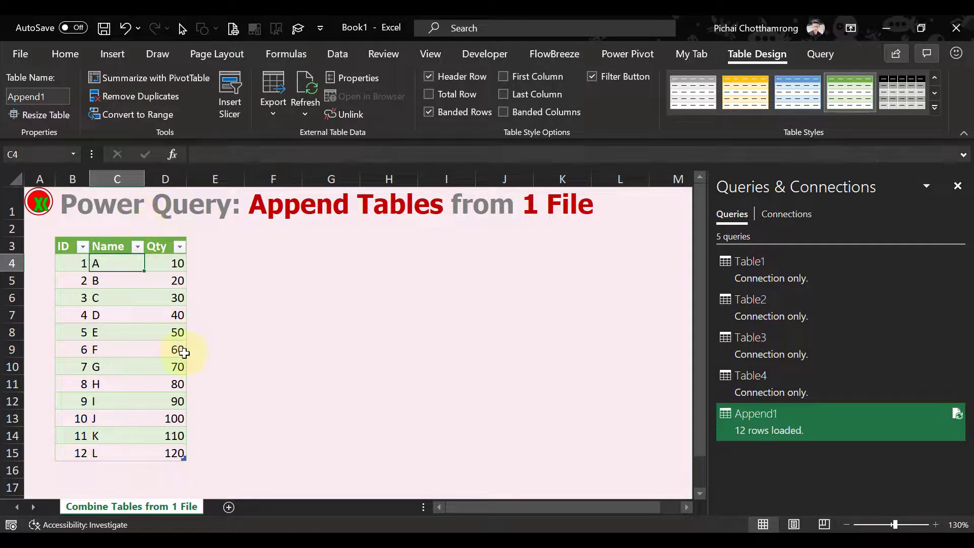
pyautogui.scroll(-2, 120, 430)
pyautogui.scroll(2, 119, 430)
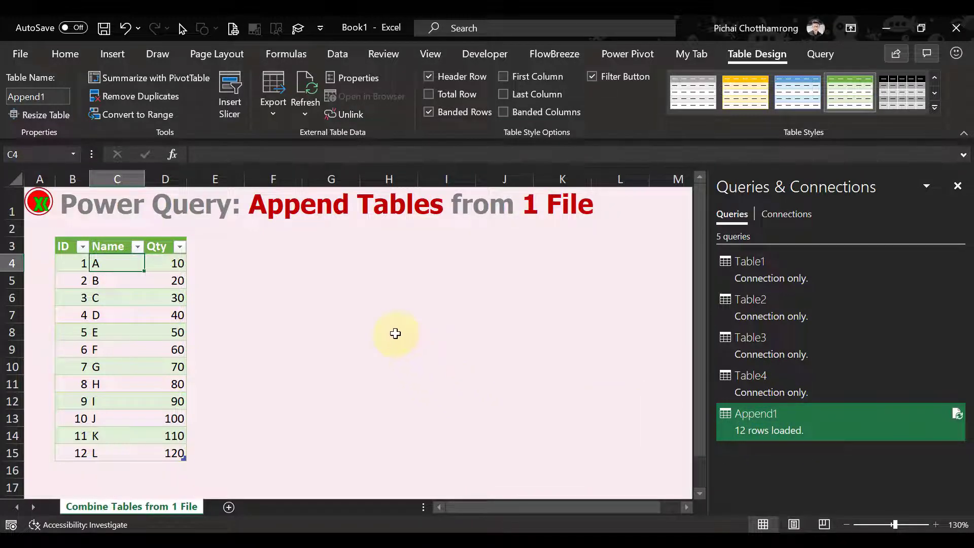
pyautogui.click(121, 57)
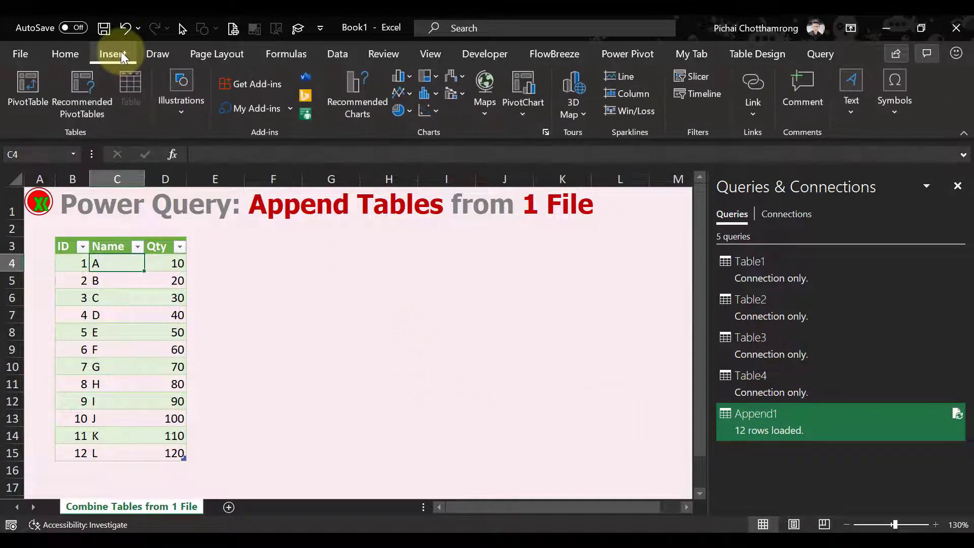
pyautogui.click(333, 51)
# Import Table5 (IDs 13–15) from 1 File Many Tables.xlsx into the Power Query Editor
pyautogui.click(24, 104)
pyautogui.moveTo(68, 141)
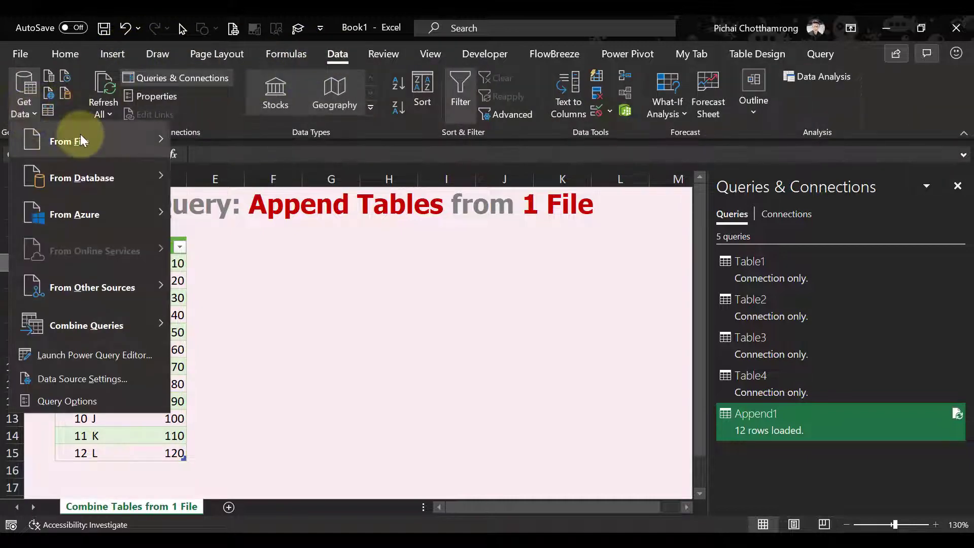
pyautogui.click(238, 144)
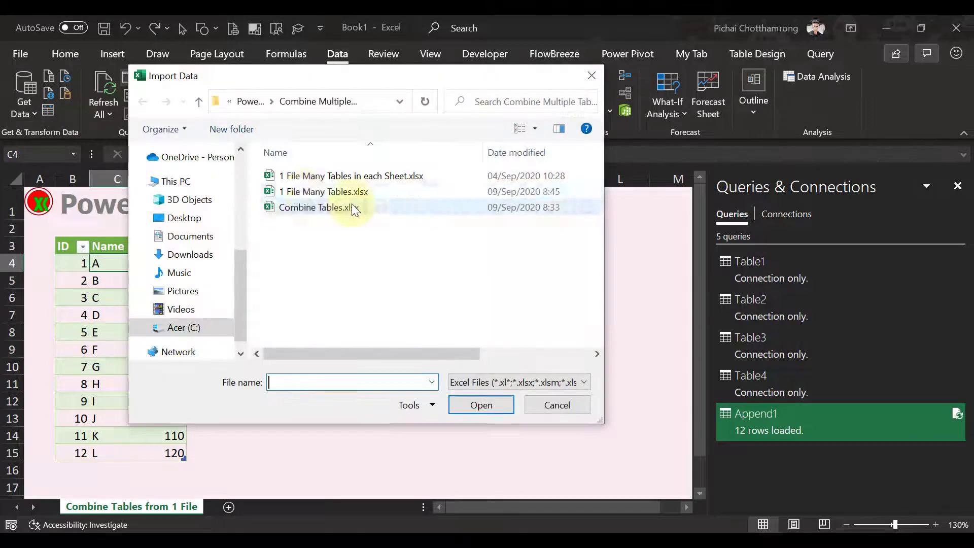
pyautogui.click(325, 191)
pyautogui.click(485, 406)
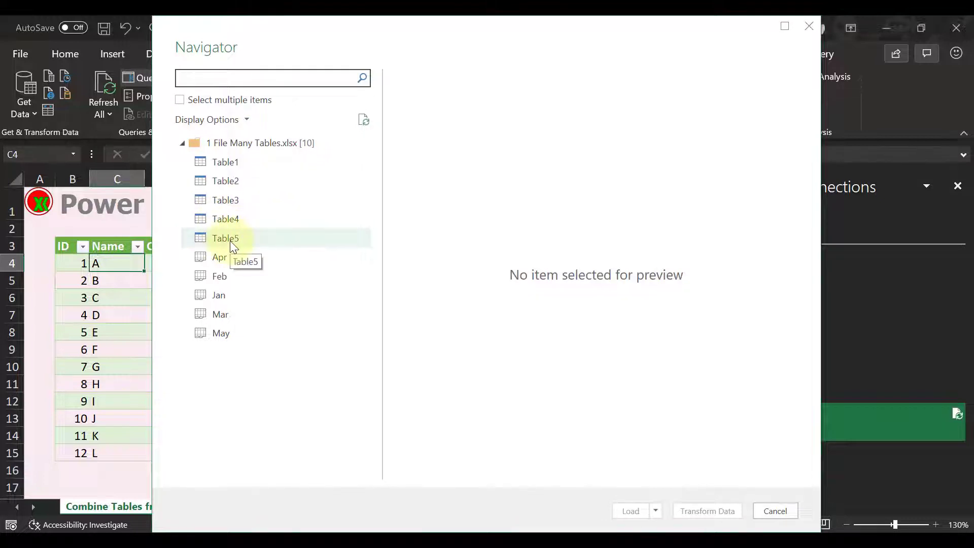
pyautogui.click(230, 240)
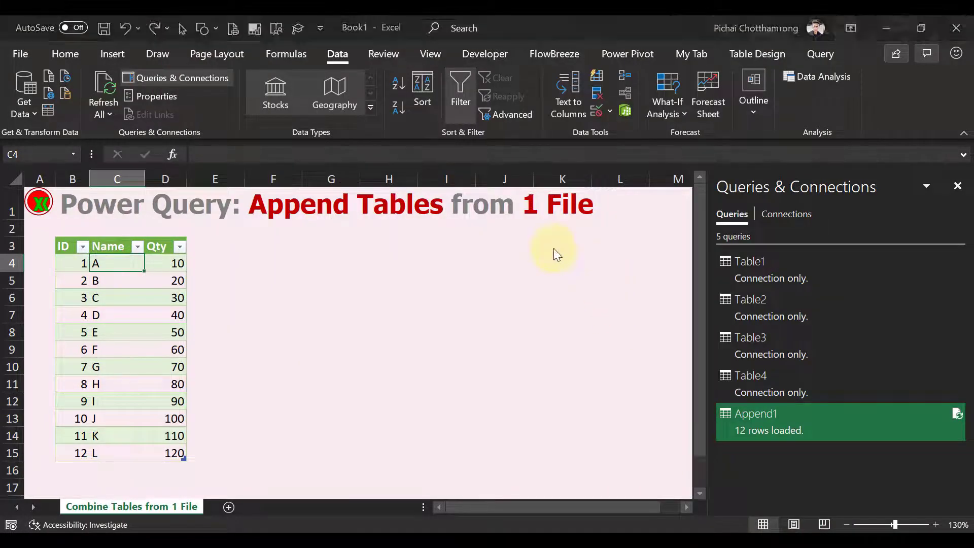
pyautogui.hotkey('alt', 'F12')
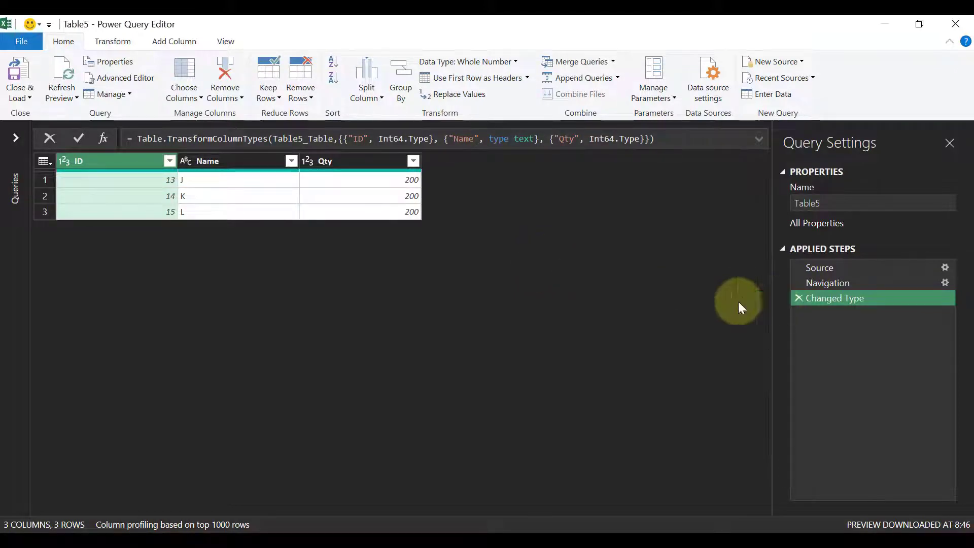
# Add ', Table5' to Append1's Table.Combine formula so it returns 15 rows
pyautogui.click(15, 138)
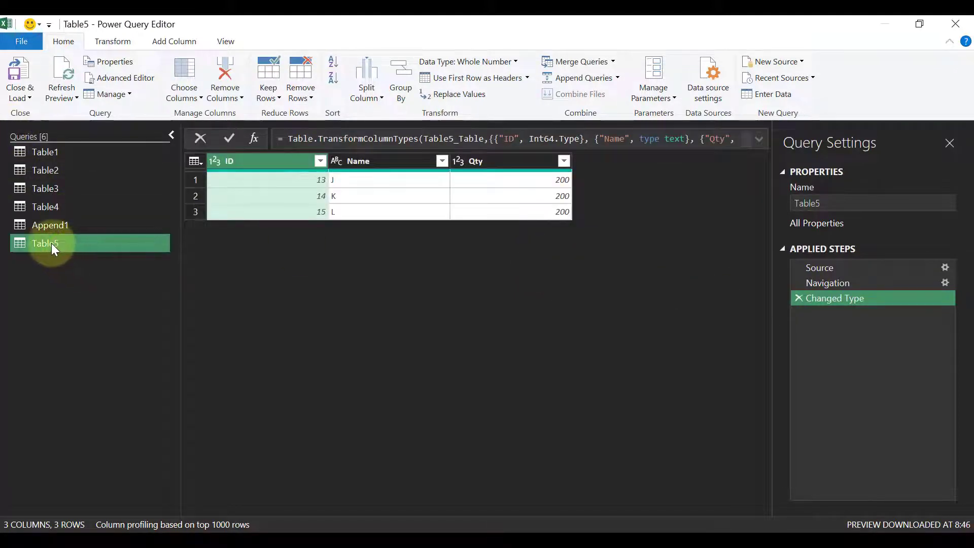
pyautogui.click(60, 224)
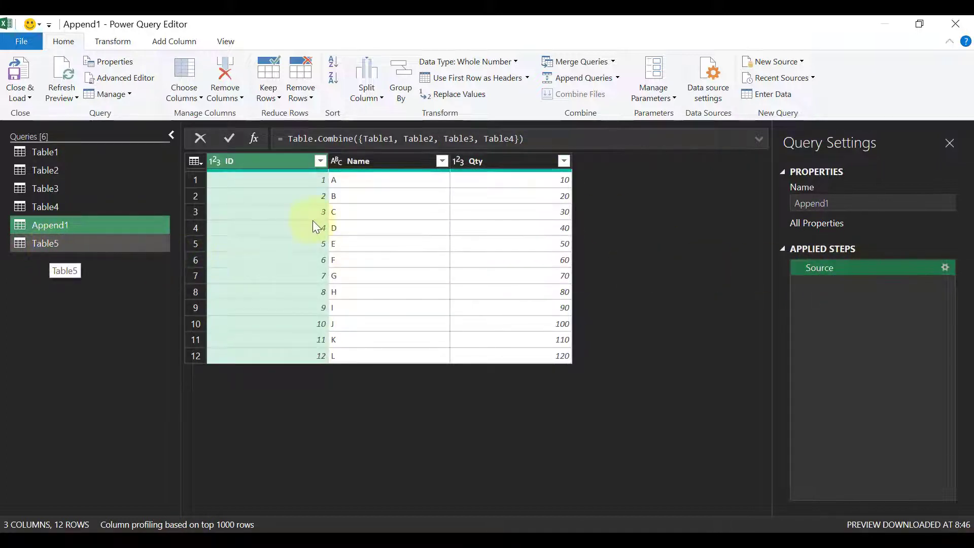
pyautogui.click(514, 142)
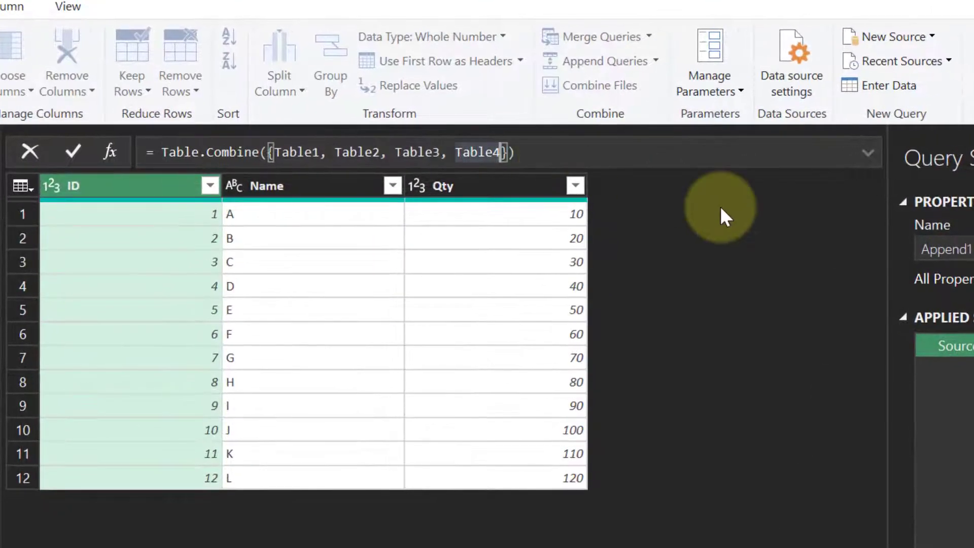
pyautogui.write(', T')
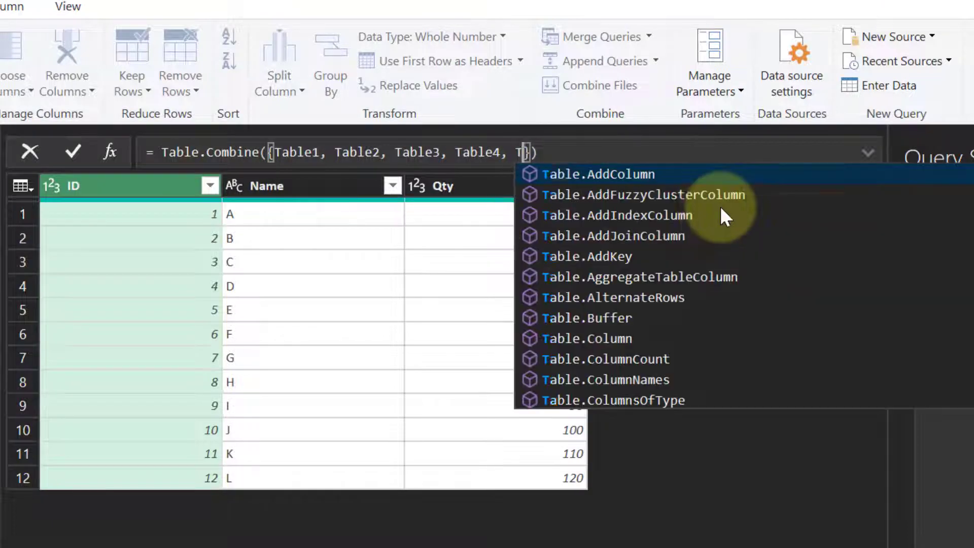
pyautogui.write('able5')
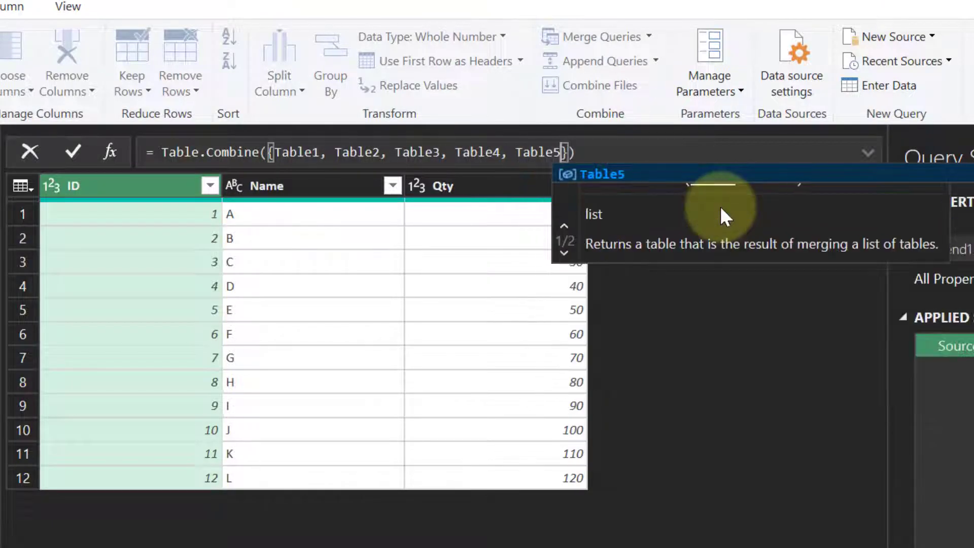
pyautogui.press('Return')
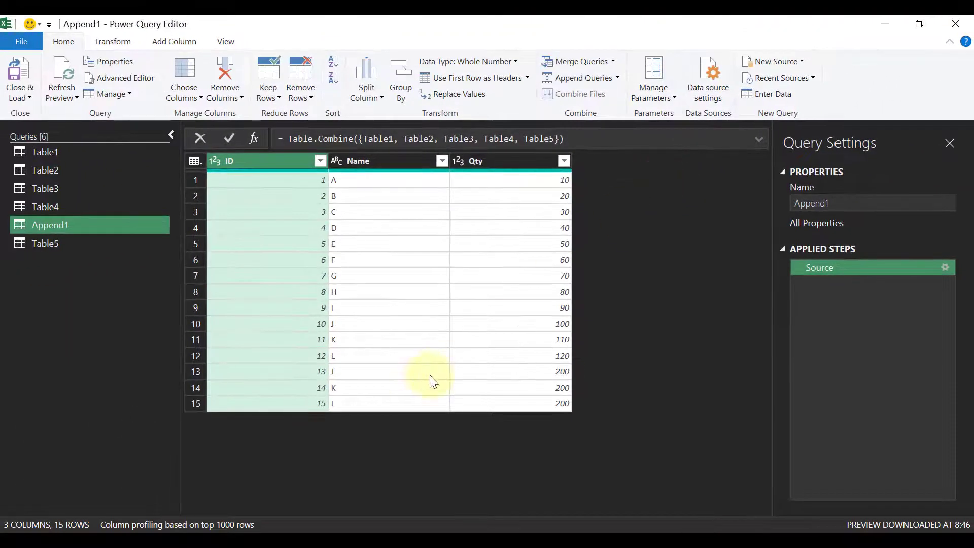
pyautogui.click(379, 378)
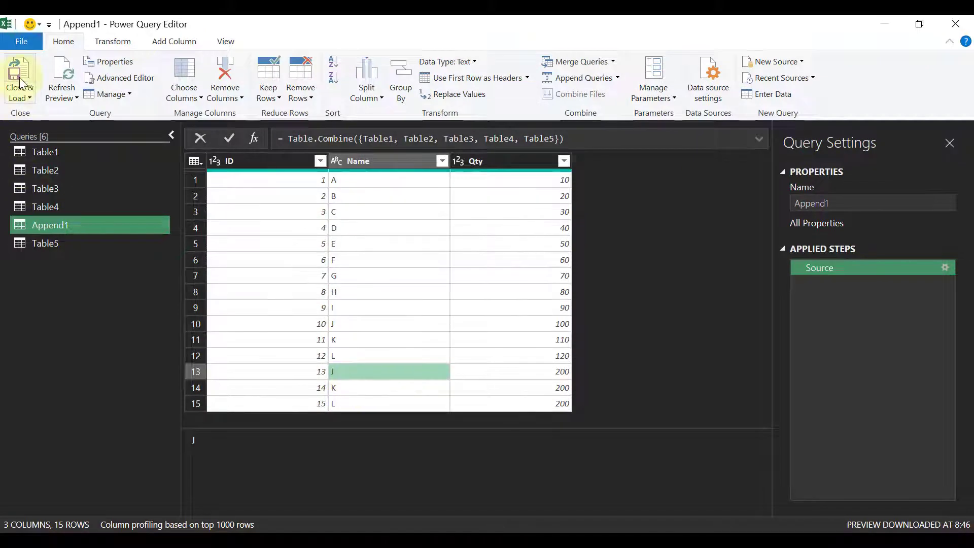
pyautogui.click(24, 98)
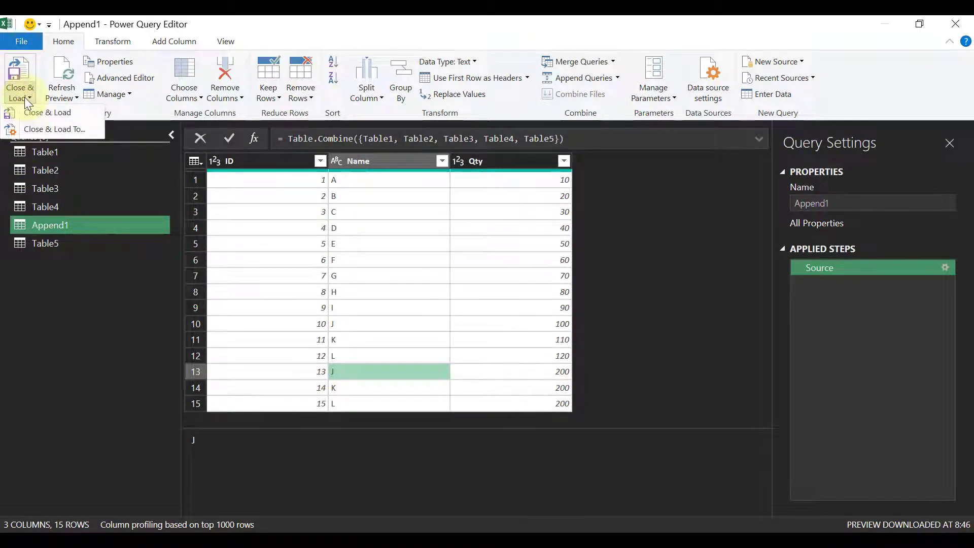
# Close & Load Table5 as a connection only
pyautogui.click(60, 128)
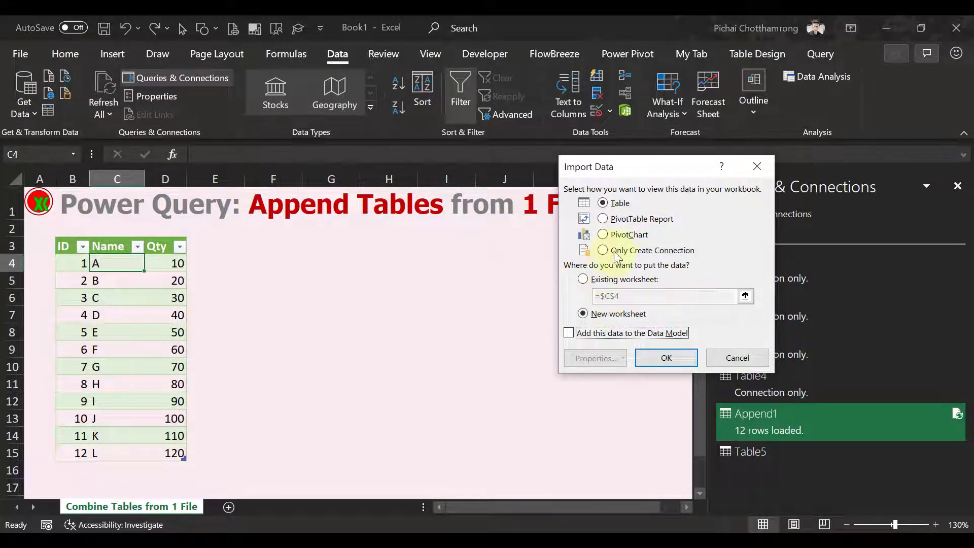
pyautogui.click(616, 249)
pyautogui.click(670, 357)
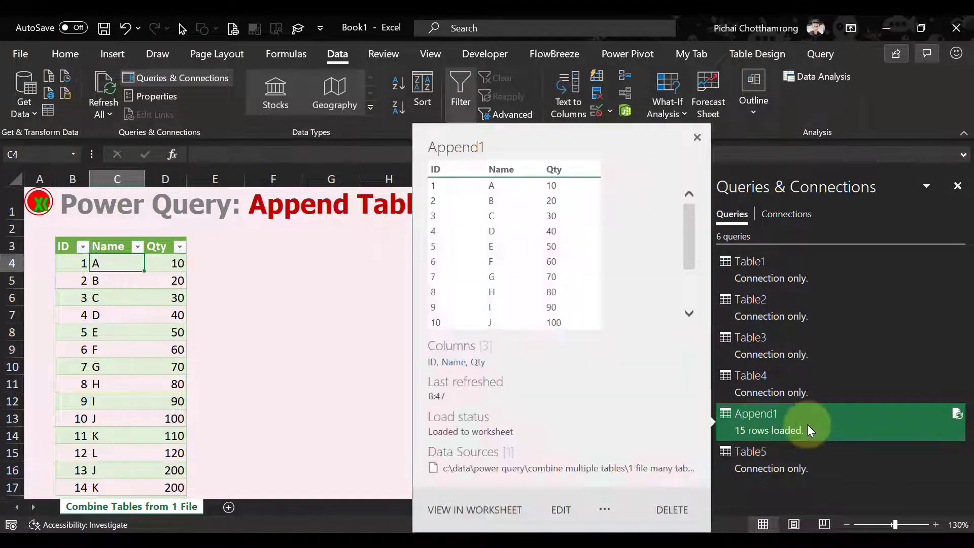
# Verify the Append1 table on the sheet now ends at ID 15, then return to cell A1
pyautogui.click(54, 332)
pyautogui.scroll(-3, 92, 337)
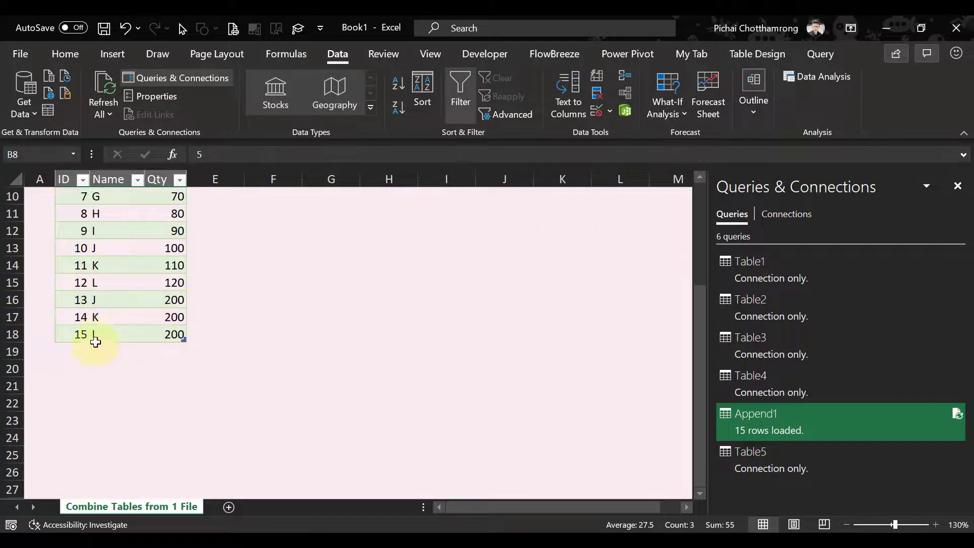
pyautogui.scroll(3, 135, 348)
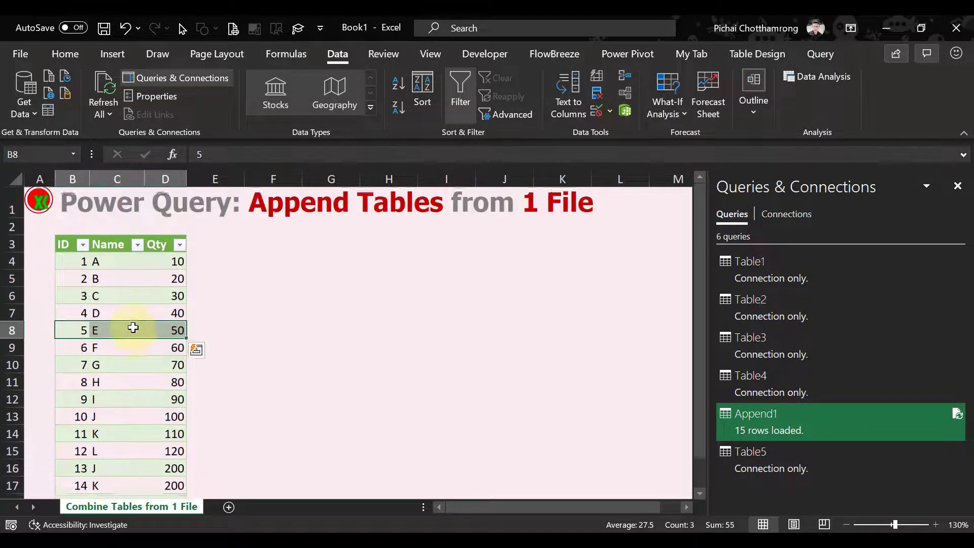
pyautogui.hotkey('ctrl', 'F1')
pyautogui.click(81, 430)
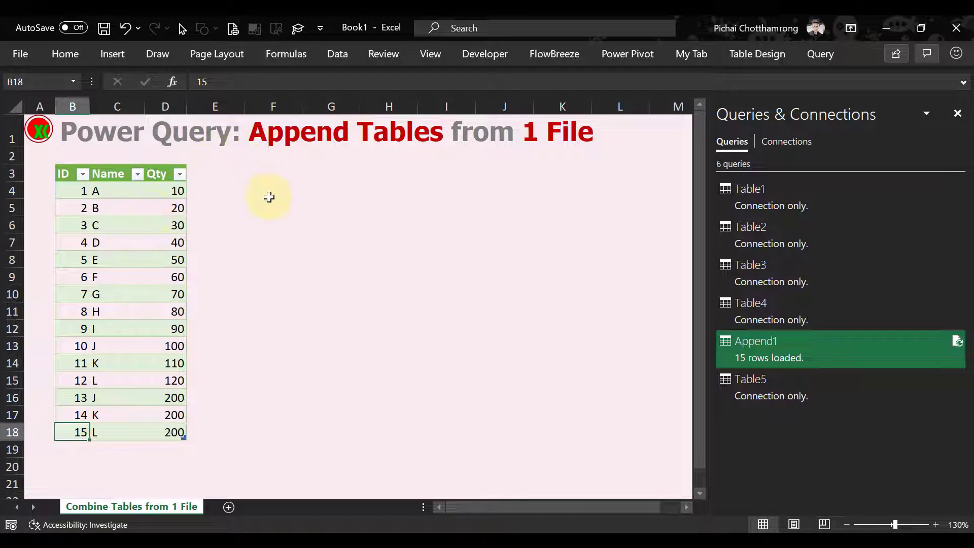
pyautogui.click(269, 197)
pyautogui.hotkey('ctrl', 'Home')
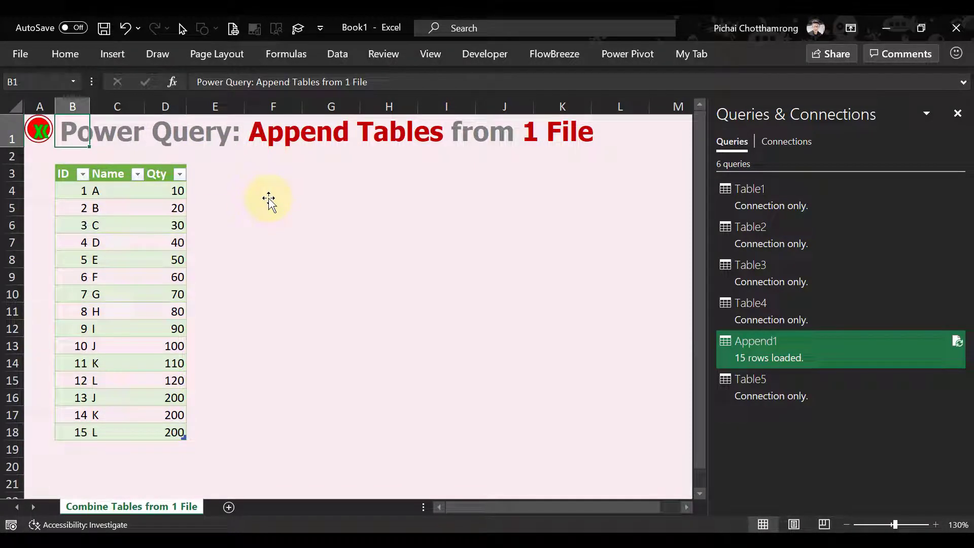
pyautogui.press('Left')
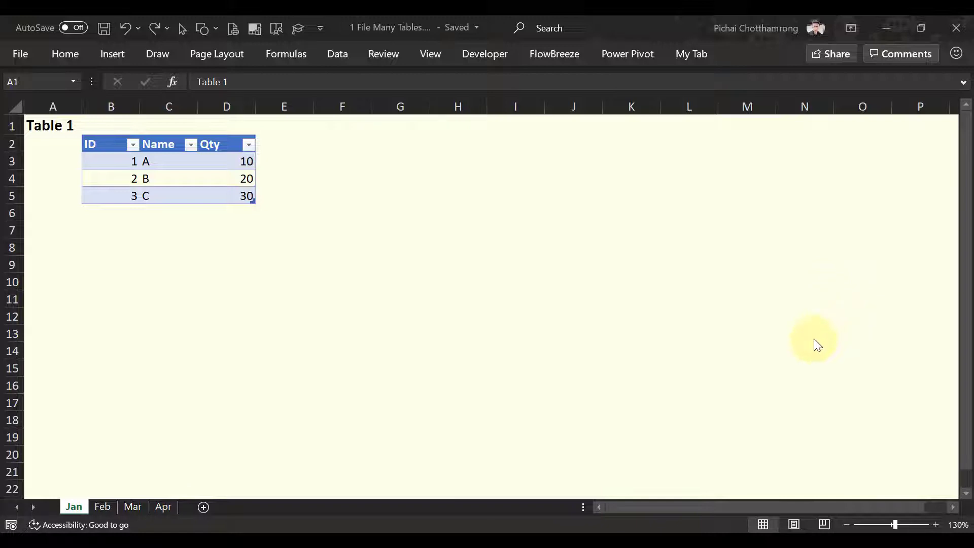
# Look through the Feb, Mar, Apr and Jan sheets, then switch to the Book2 workbook
pyautogui.click(103, 507)
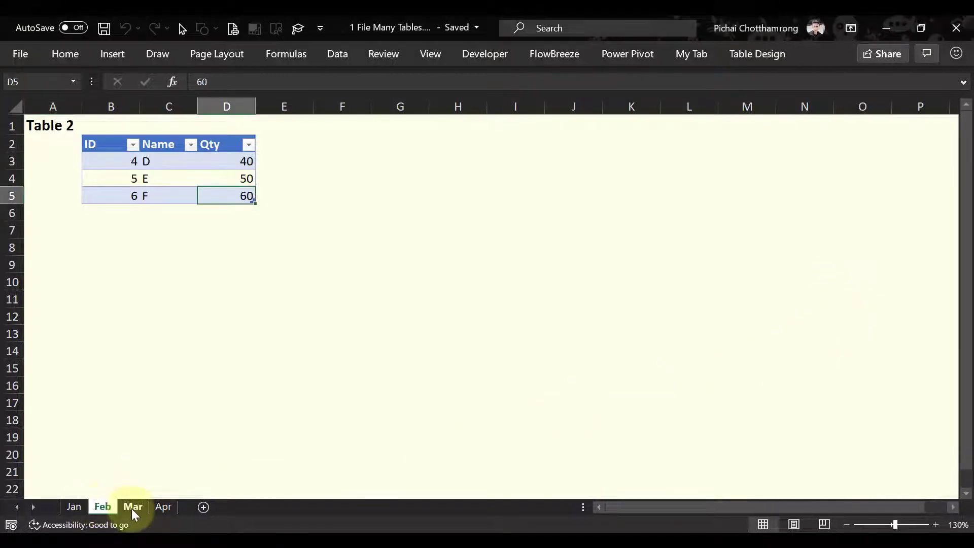
pyautogui.click(132, 508)
pyautogui.click(171, 505)
pyautogui.click(76, 506)
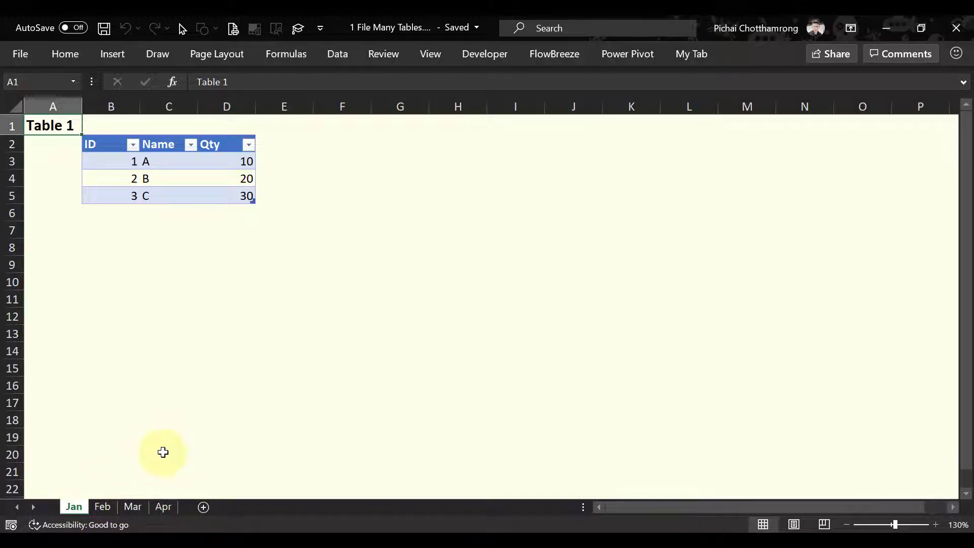
pyautogui.click(632, 334)
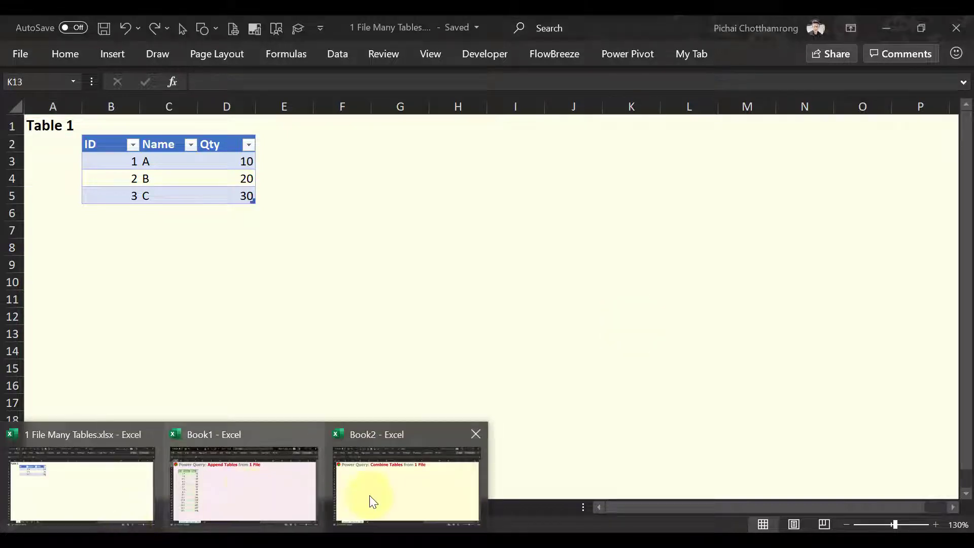
pyautogui.click(370, 495)
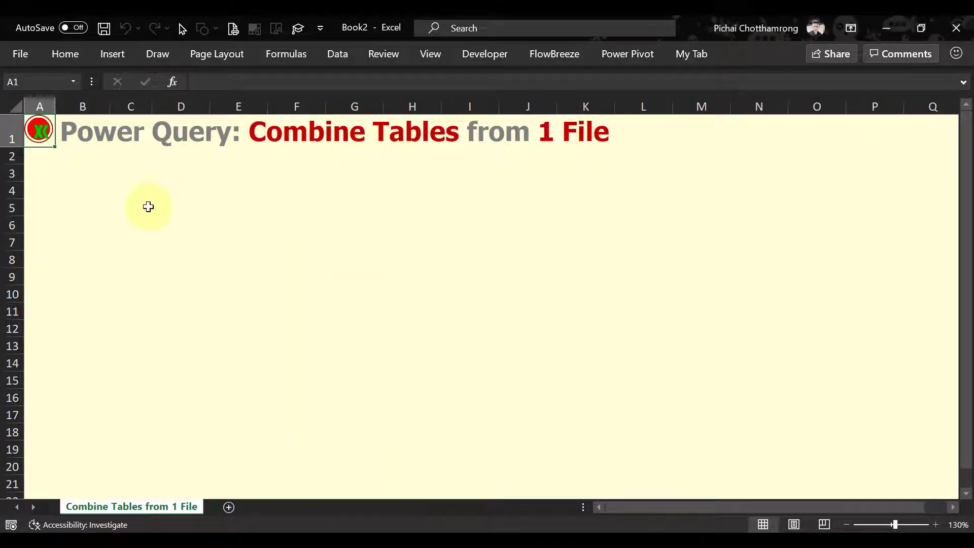
# From cell B3 in Book2, open Table1 from 1 File Many Tables.xlsx in Power Query Editor
pyautogui.click(81, 172)
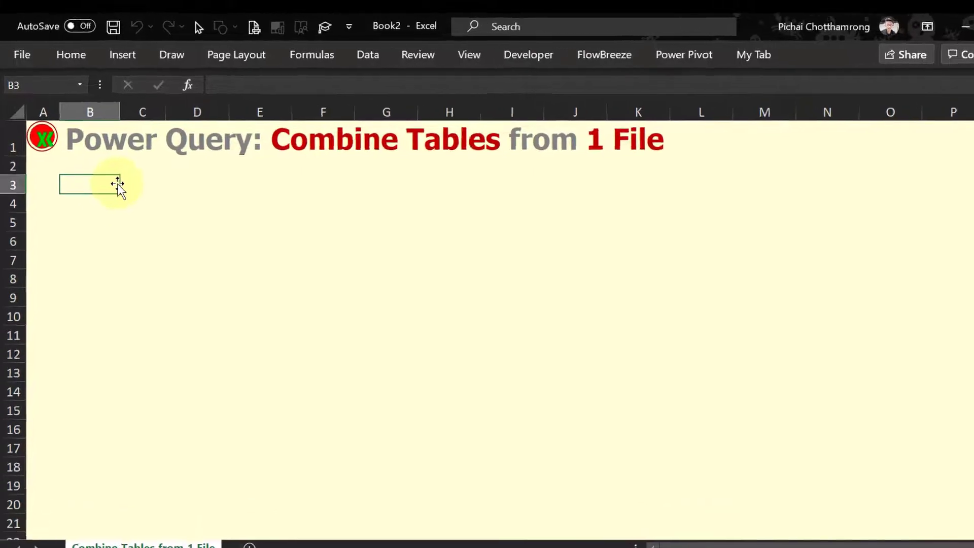
pyautogui.click(341, 58)
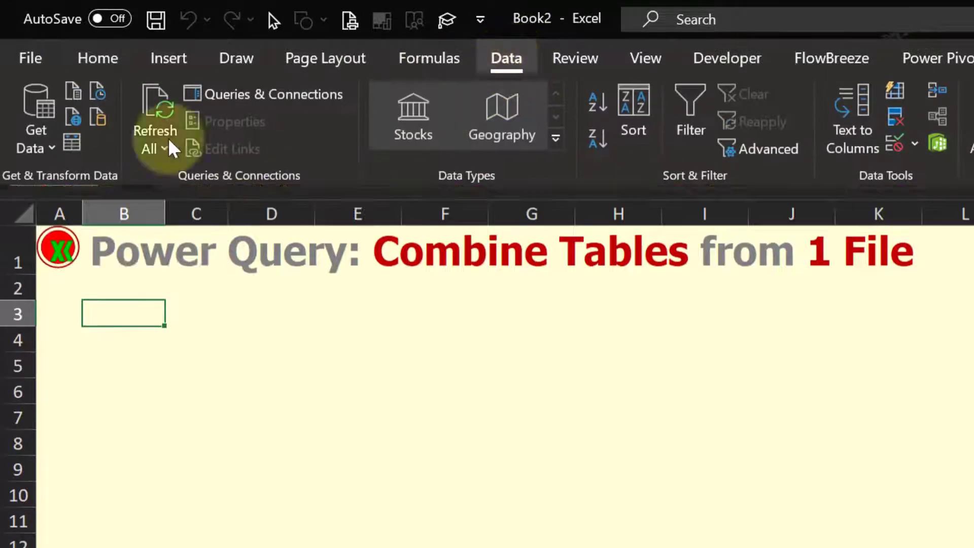
pyautogui.click(30, 152)
pyautogui.moveTo(104, 190)
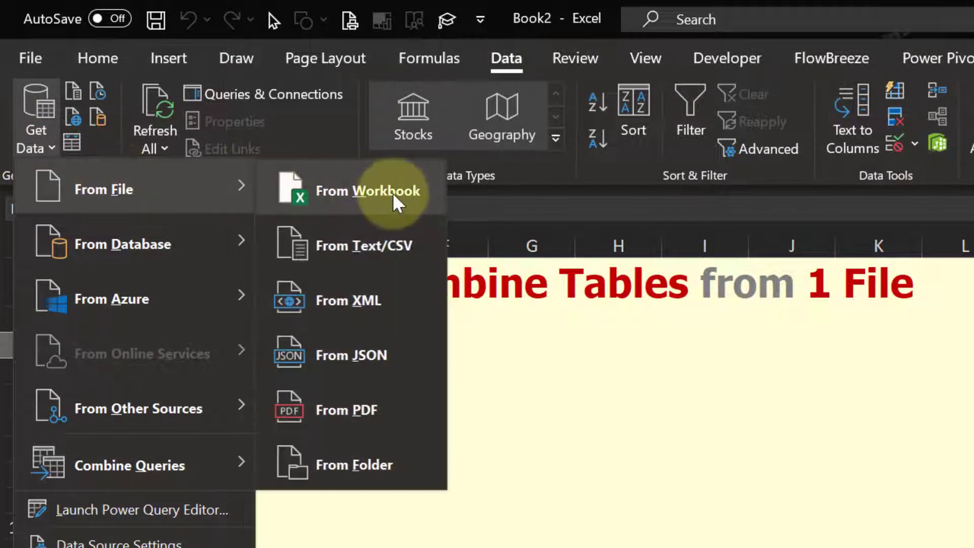
pyautogui.click(394, 200)
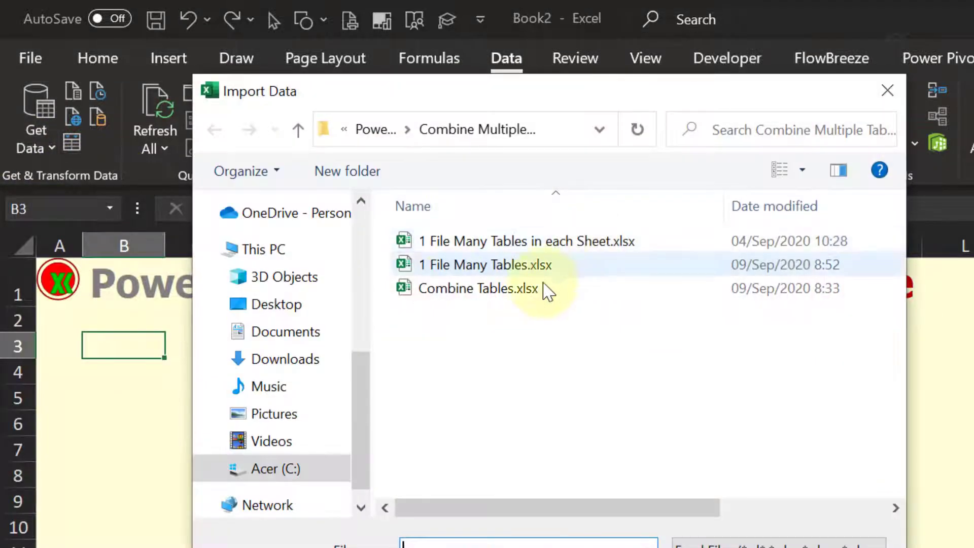
pyautogui.click(494, 265)
pyautogui.click(711, 504)
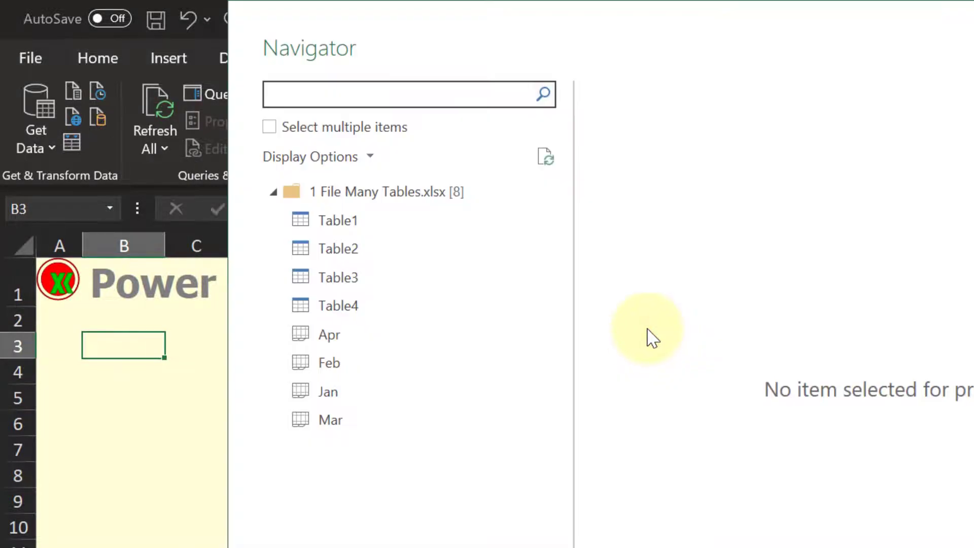
pyautogui.click(412, 226)
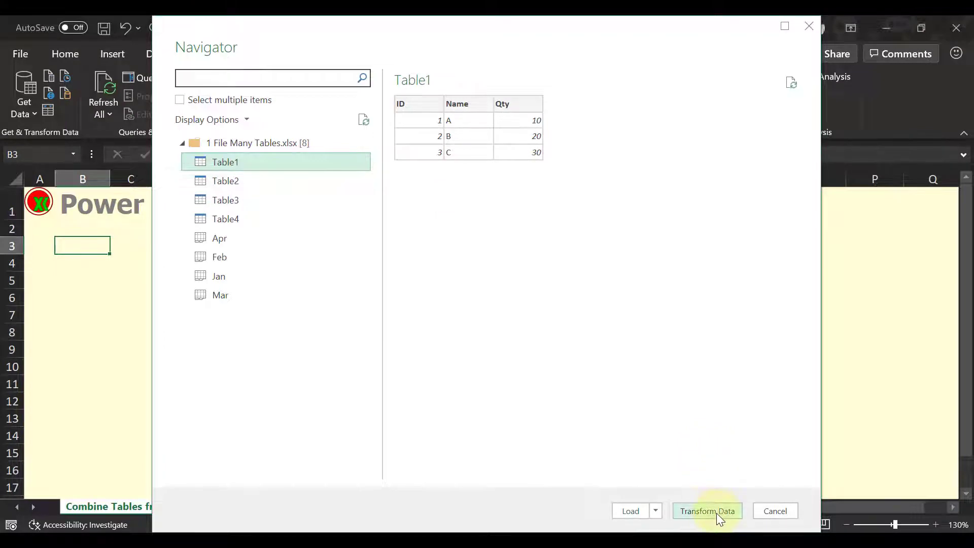
pyautogui.click(717, 514)
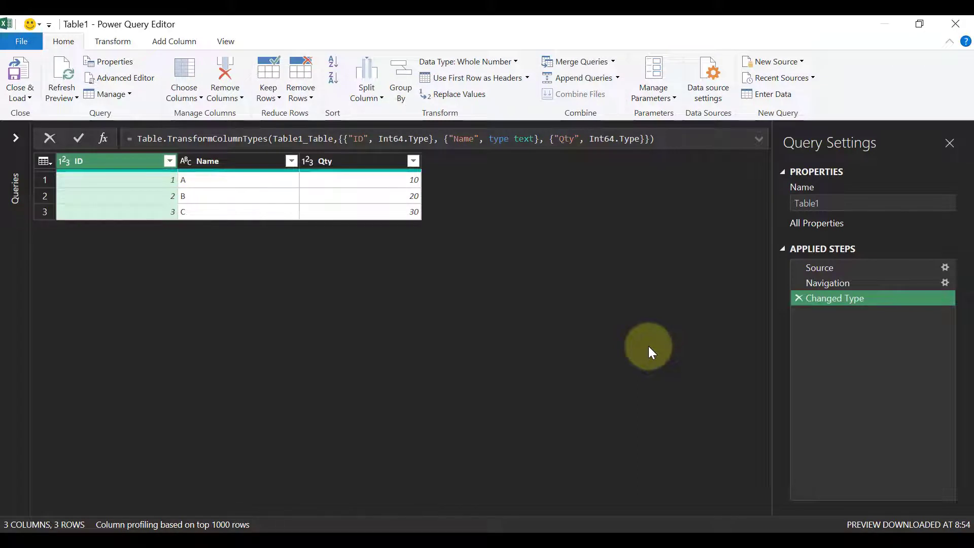
# Select the Source step to list the Jan–Apr sheets and Table1–Table4
pyautogui.click(15, 137)
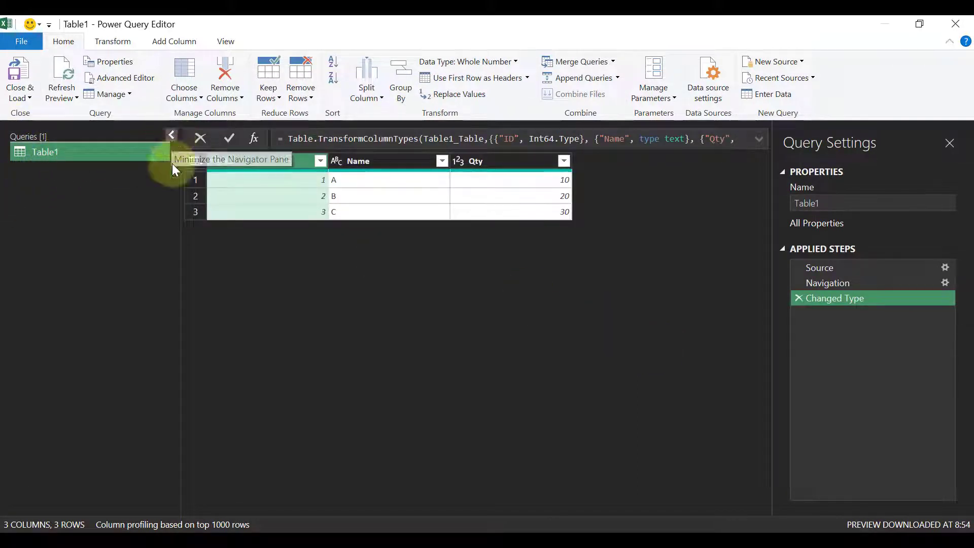
pyautogui.click(171, 136)
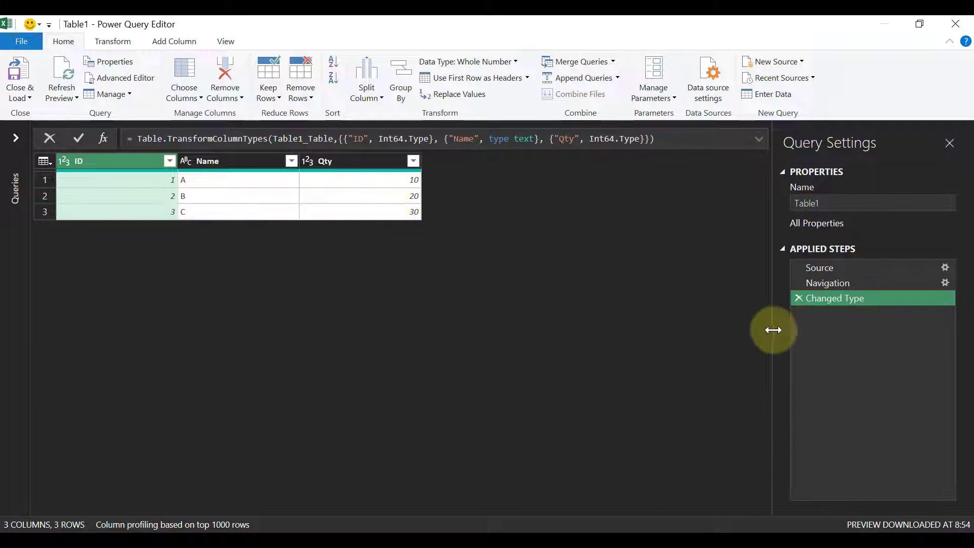
pyautogui.click(843, 269)
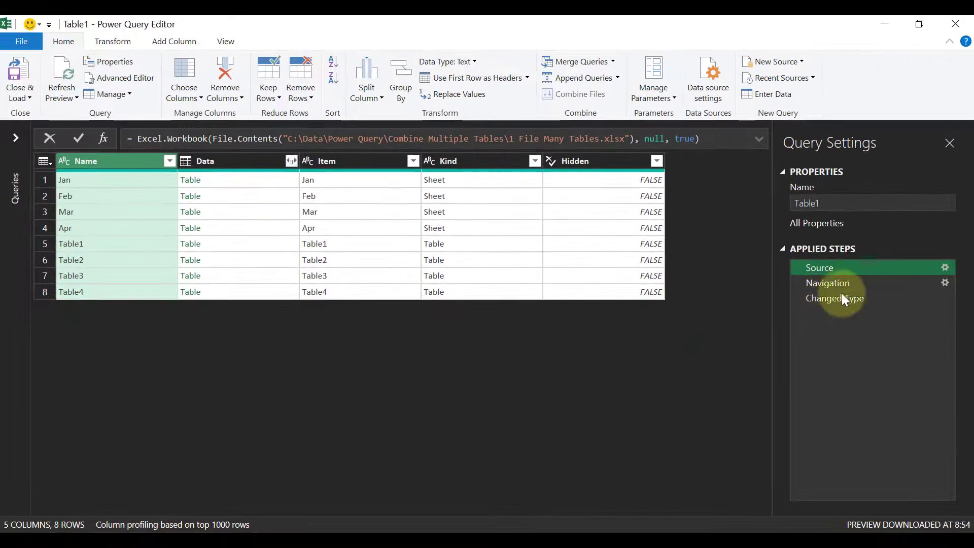
# Filter the Kind column to exclude Sheet, leaving only Table1–Table4
pyautogui.click(843, 282)
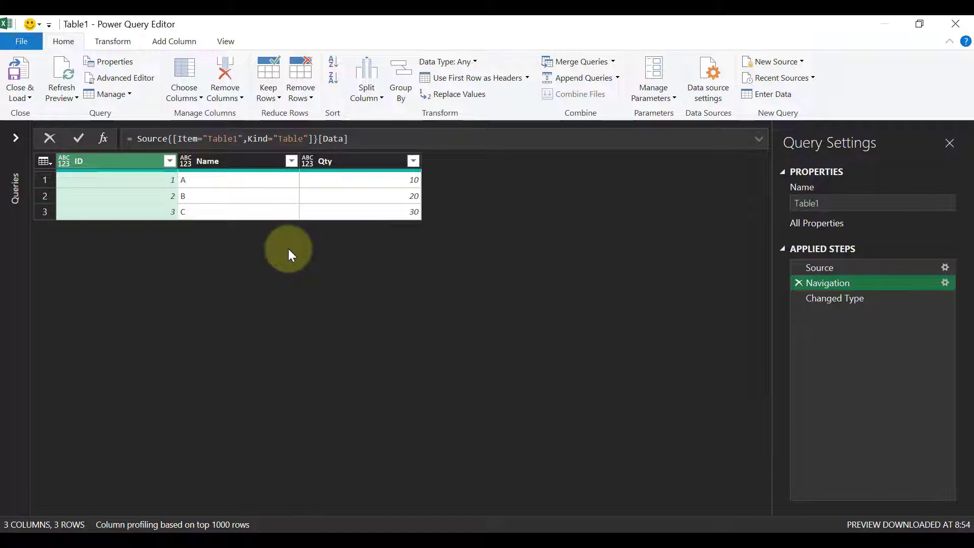
pyautogui.click(819, 269)
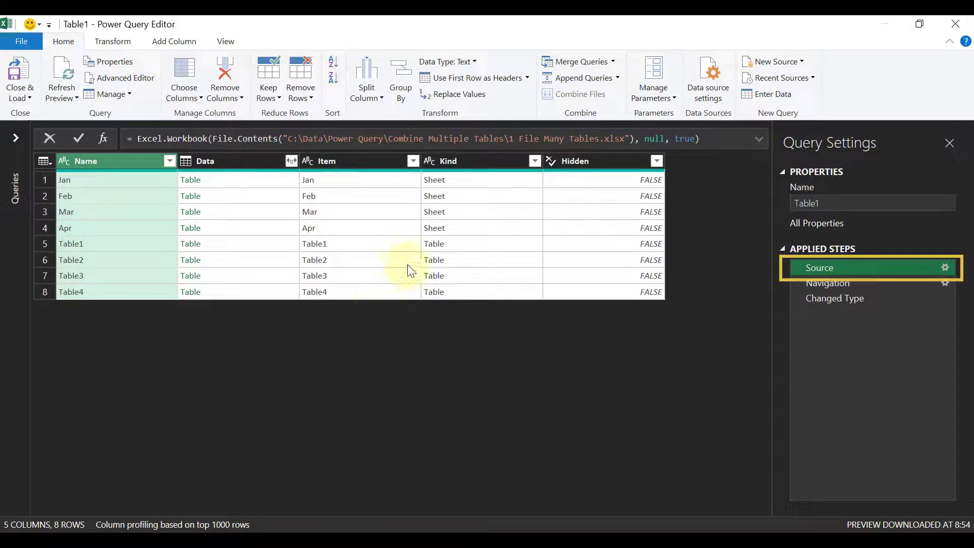
pyautogui.click(536, 162)
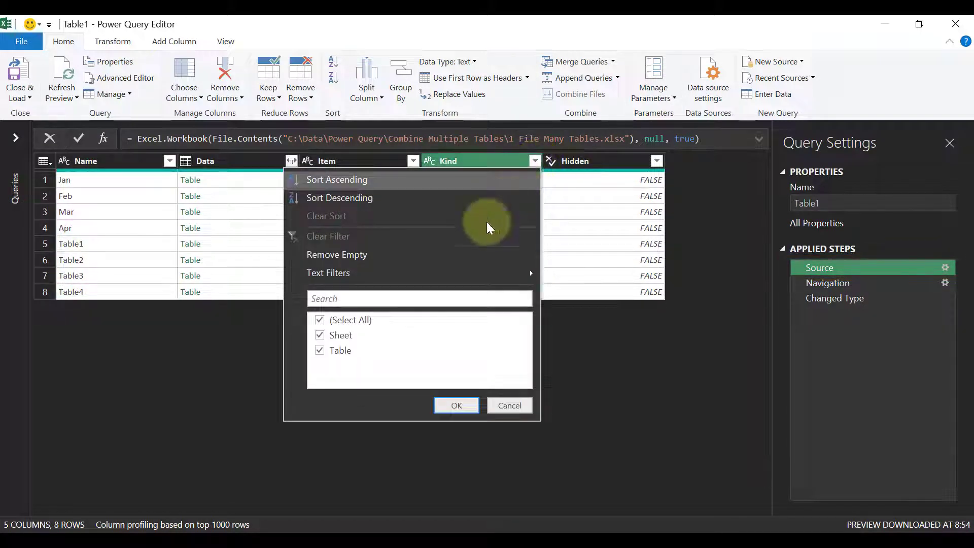
pyautogui.click(320, 335)
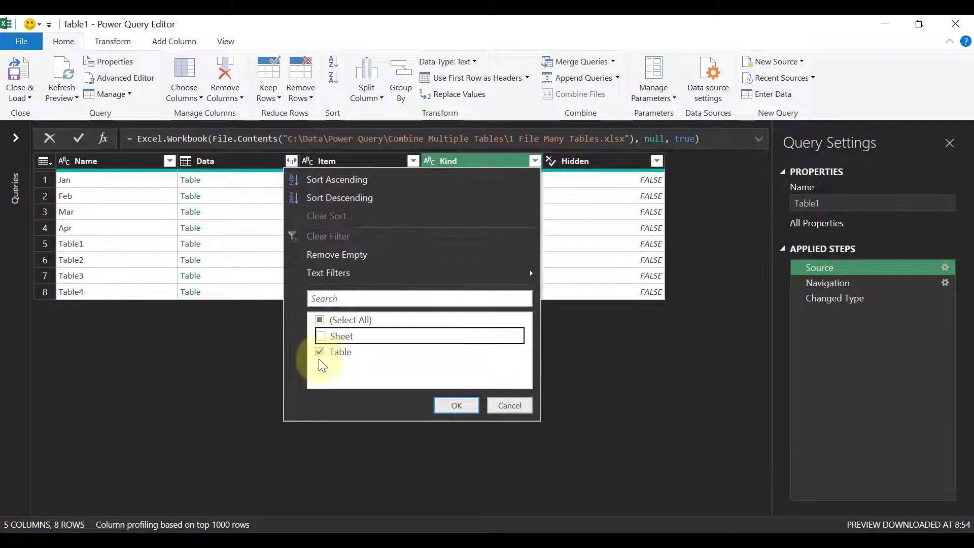
pyautogui.click(456, 405)
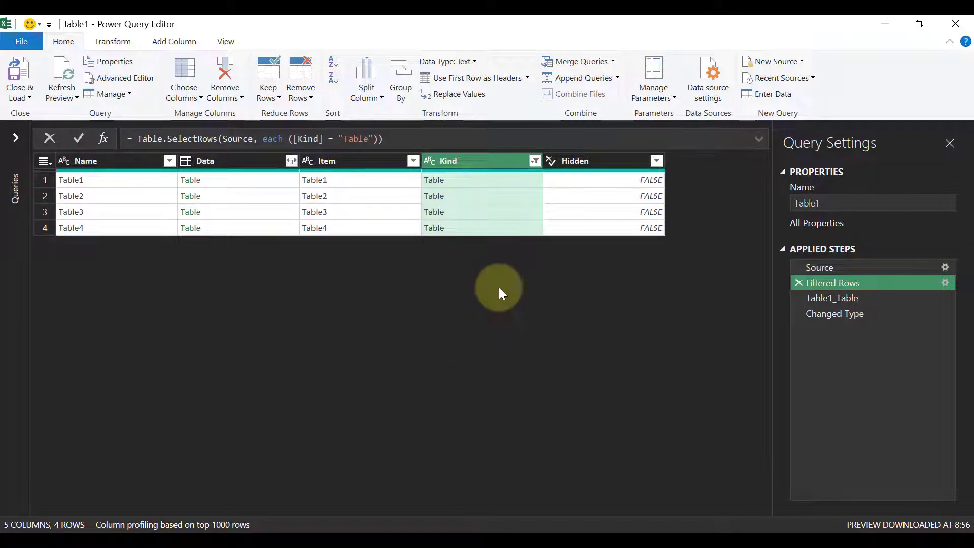
pyautogui.keyDown('ctrl'); pyautogui.click(253, 162); pyautogui.keyUp('ctrl')
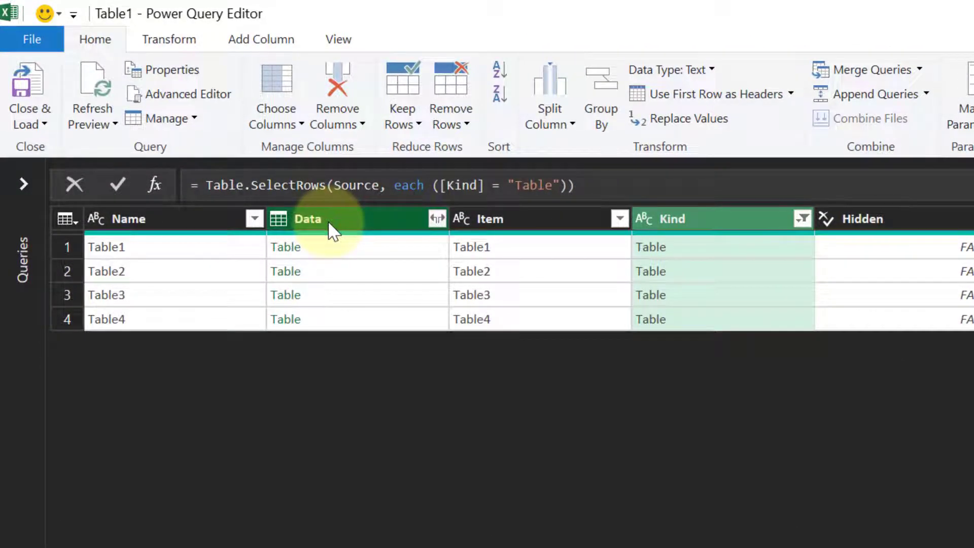
# Remove all columns except Data, then delete the Changed Type and Table1_Table steps
pyautogui.click(328, 221)
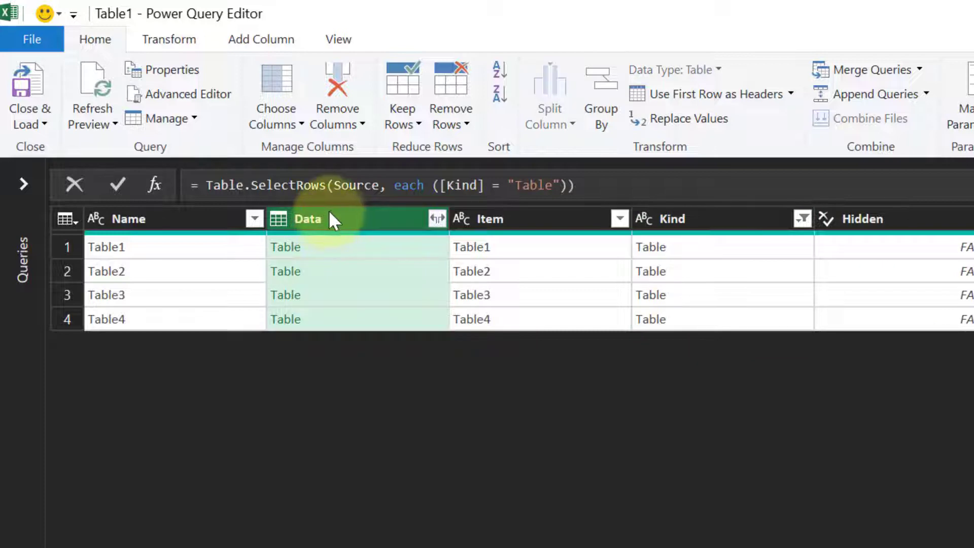
pyautogui.rightClick(344, 218)
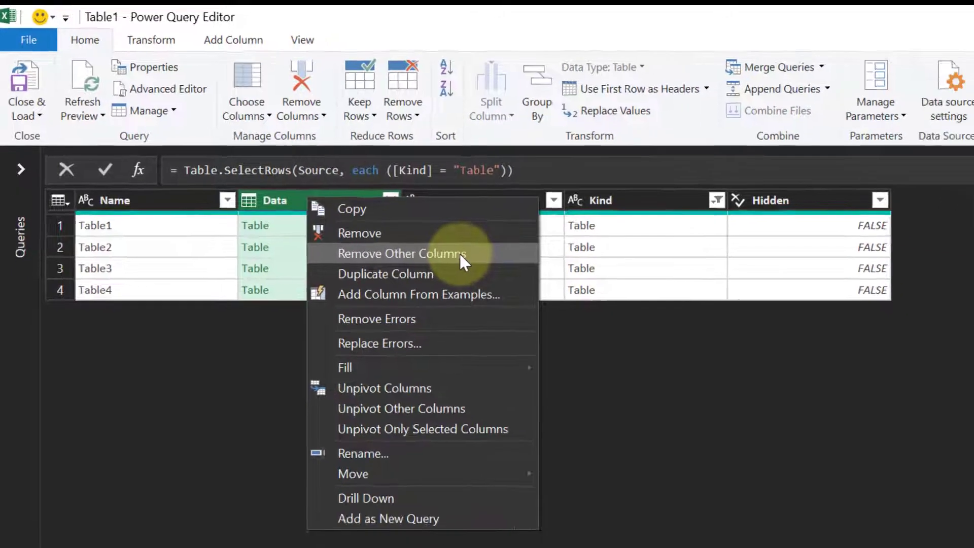
pyautogui.click(462, 259)
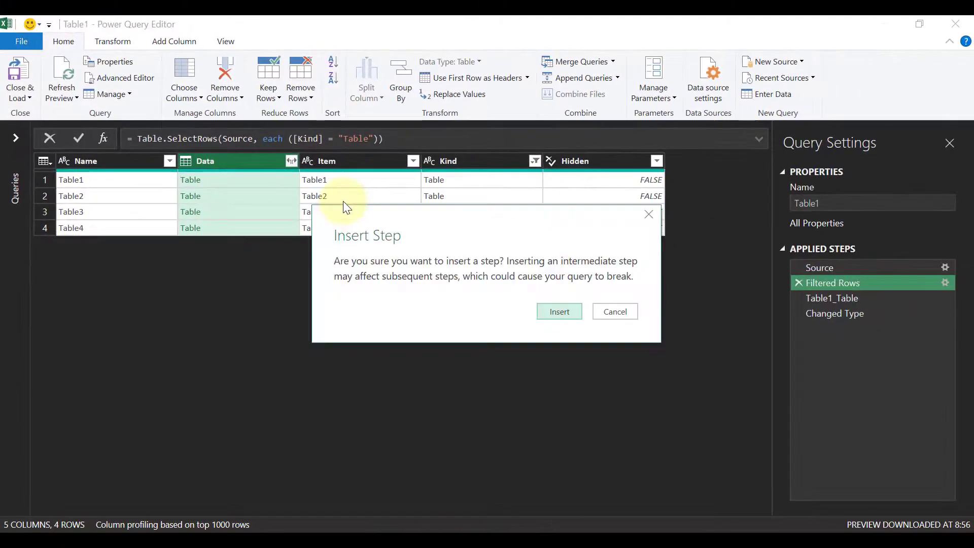
pyautogui.click(565, 310)
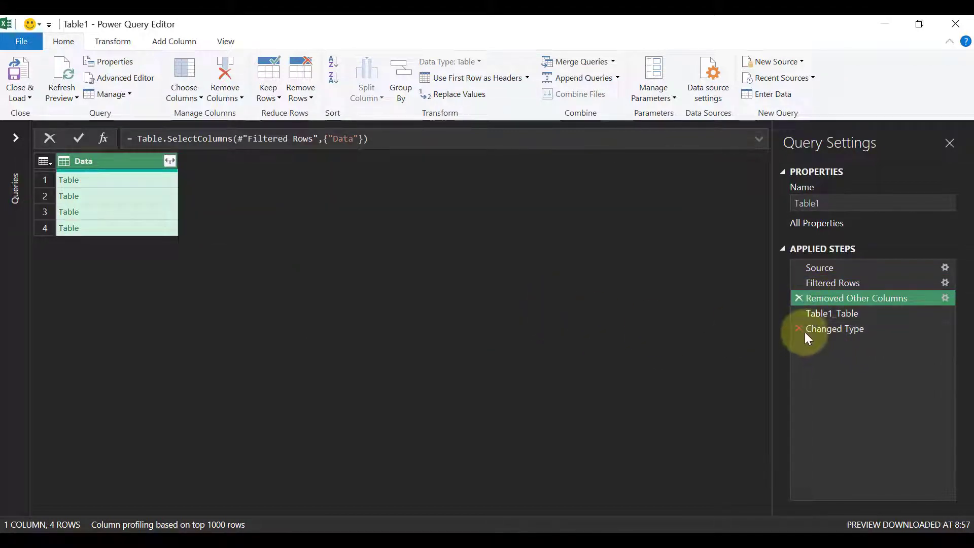
pyautogui.click(802, 327)
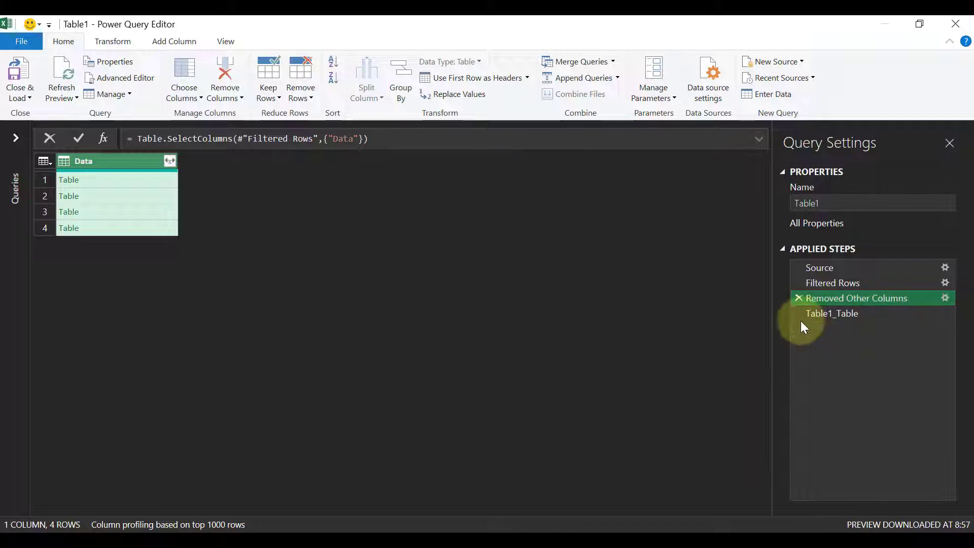
pyautogui.click(800, 313)
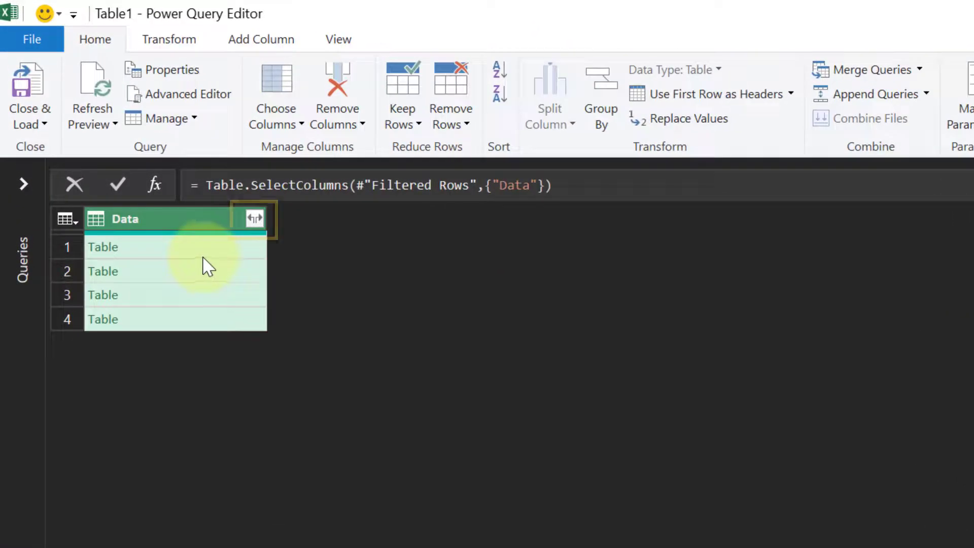
# Expand Data into ID, Name and Qty columns without the 'Data.' prefix, giving 12 rows
pyautogui.click(255, 219)
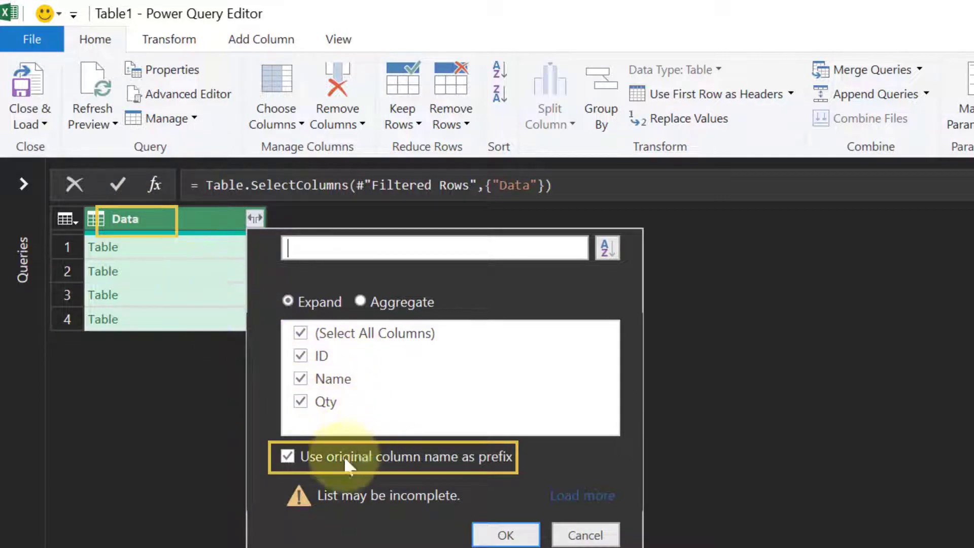
pyautogui.click(288, 456)
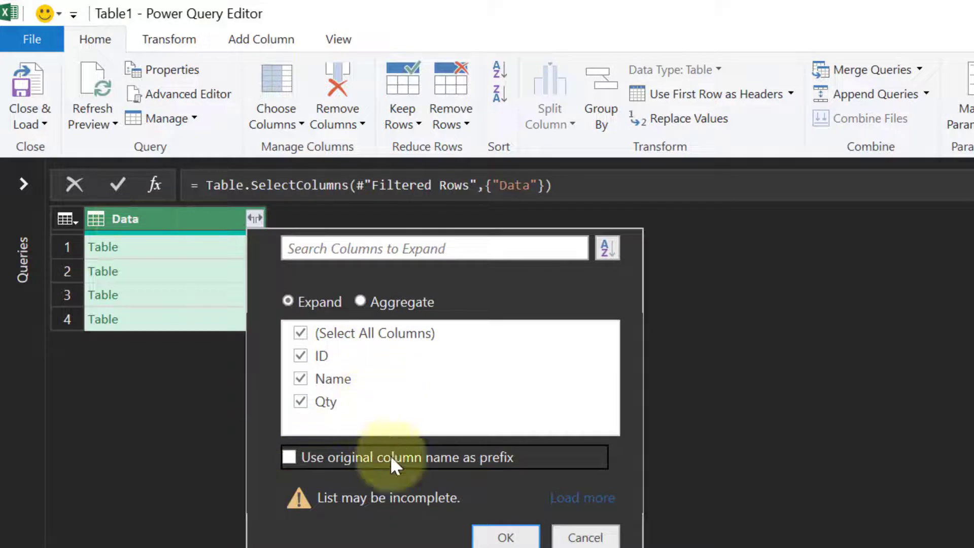
pyautogui.click(506, 540)
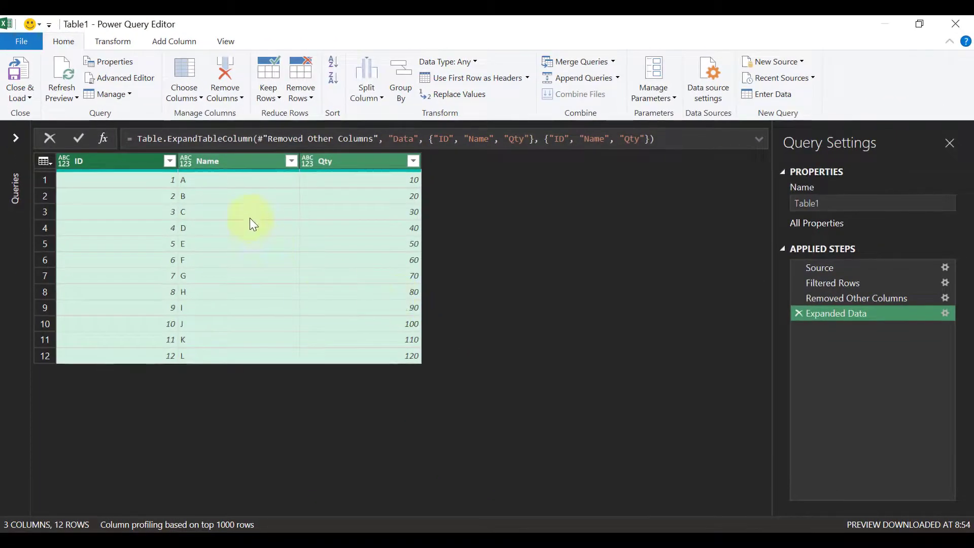
pyautogui.click(250, 218)
# Rename the Table1 query to CombineTables in the Query Settings Name box
pyautogui.click(157, 197)
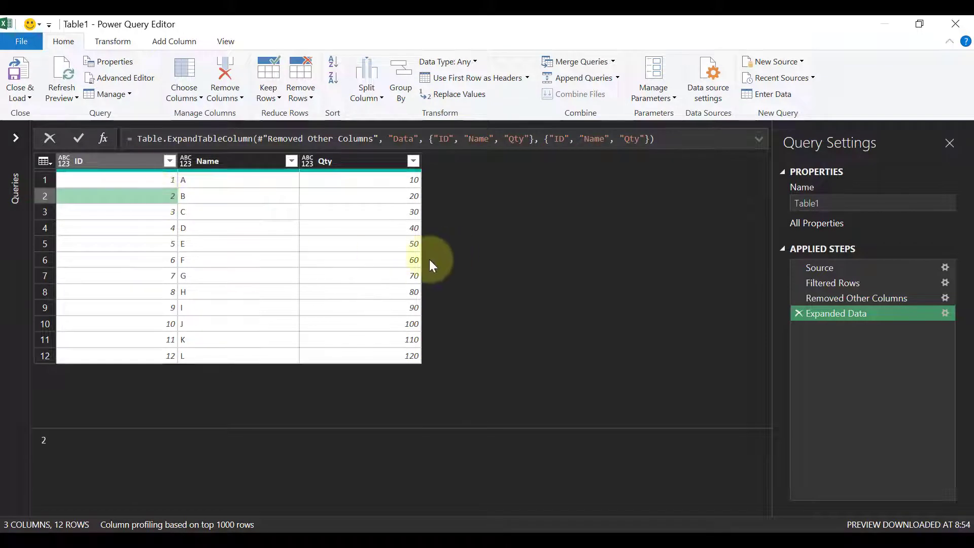
pyautogui.click(398, 186)
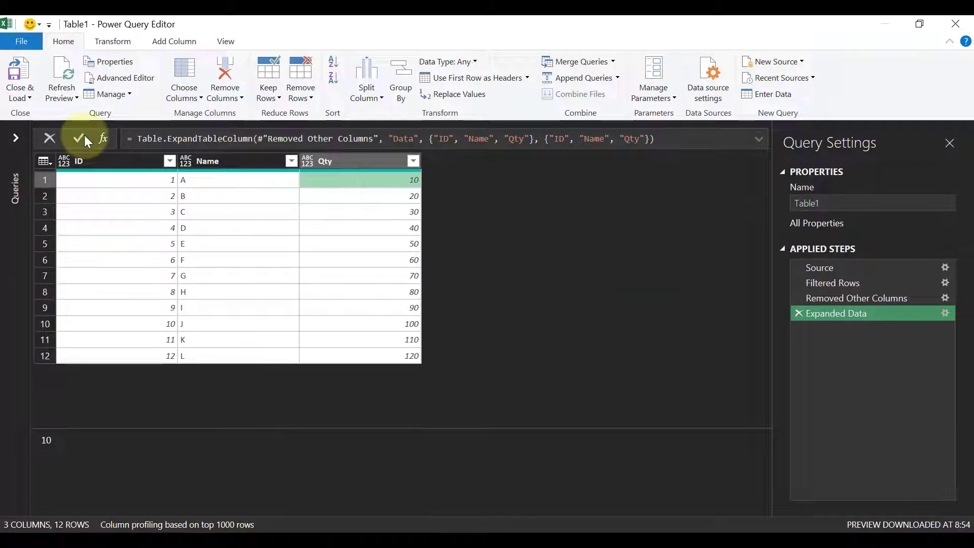
pyautogui.click(16, 138)
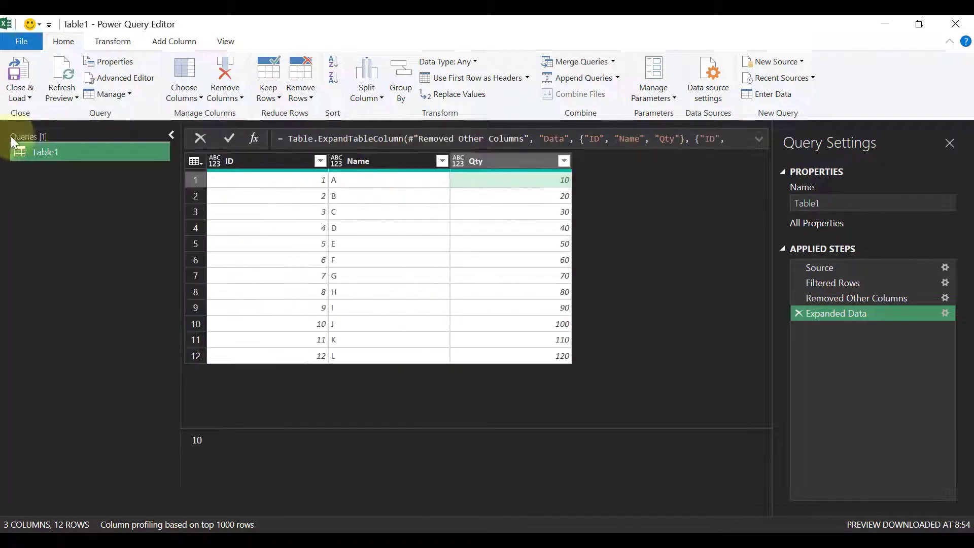
pyautogui.click(172, 135)
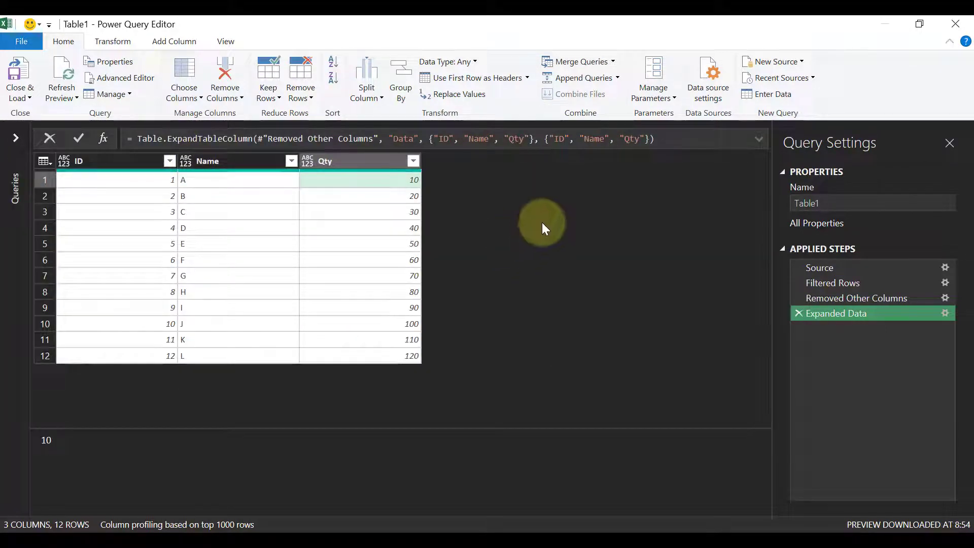
pyautogui.click(824, 202)
pyautogui.write('C')
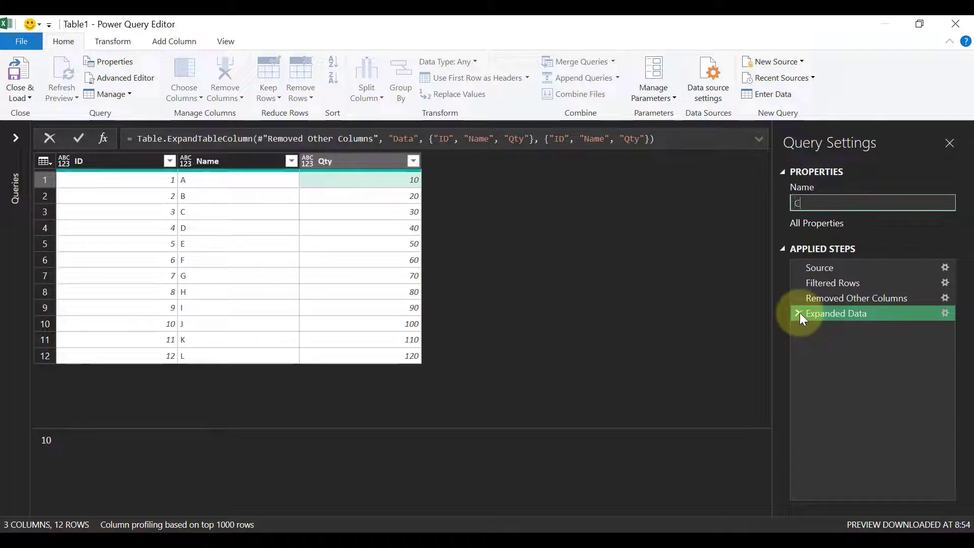
pyautogui.write('om')
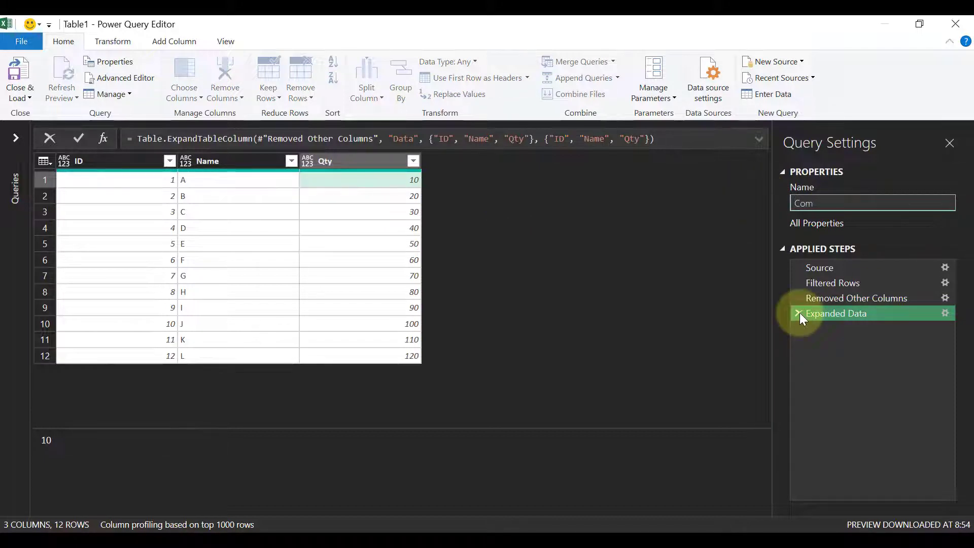
pyautogui.write('bineTables')
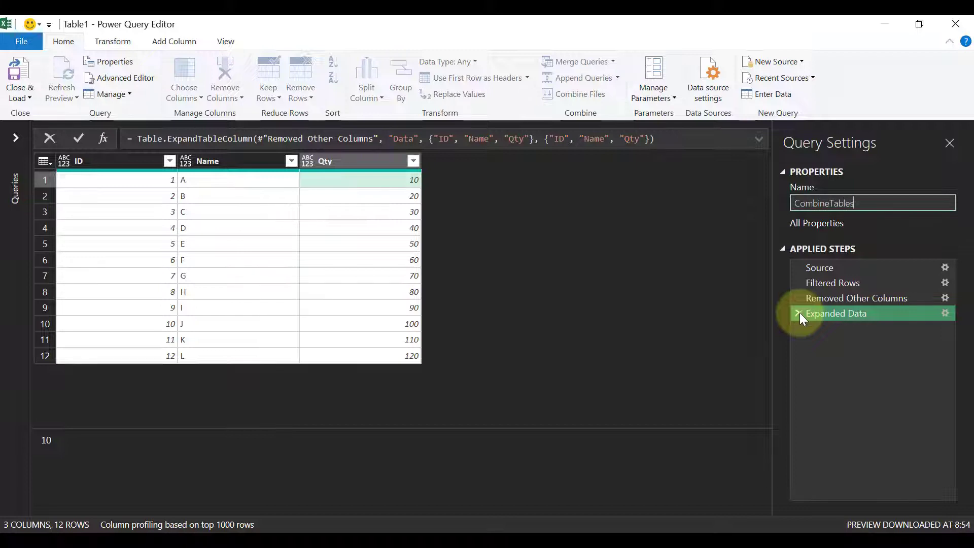
pyautogui.press('Return')
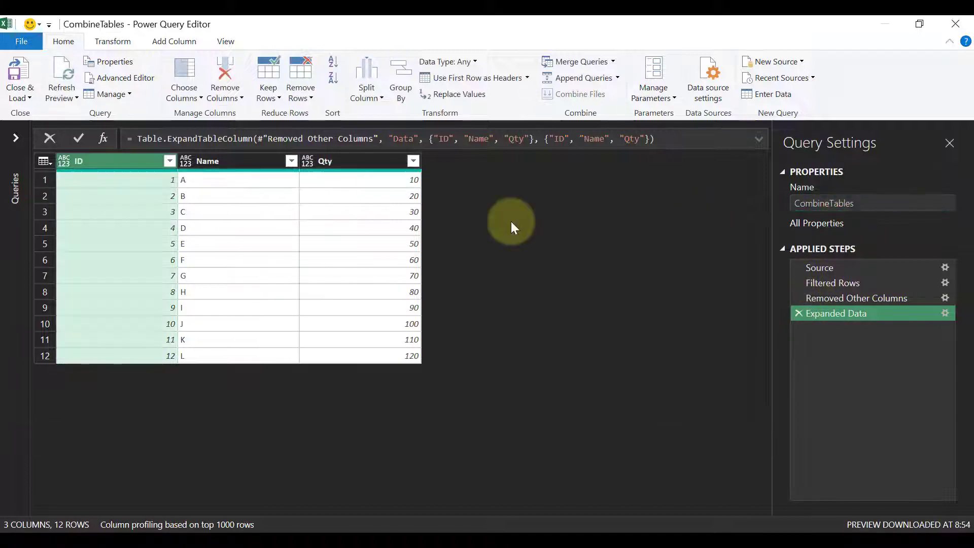
# Load the CombineTables query as a table on the existing Book2 sheet at cell B3
pyautogui.click(23, 98)
pyautogui.click(67, 130)
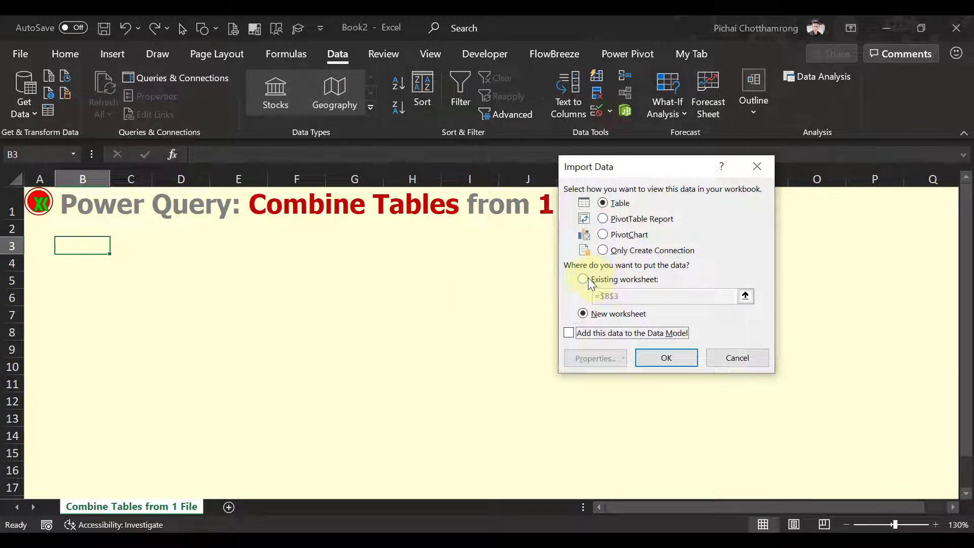
pyautogui.click(586, 280)
pyautogui.click(660, 359)
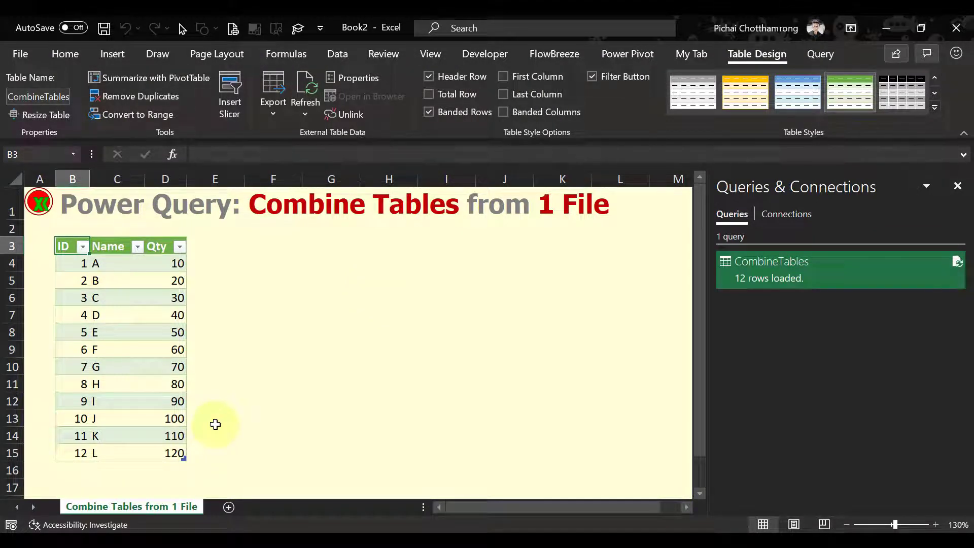
# In the 1 File Many Tables workbook, copy the Apr sheet and name the copy May
pyautogui.click(54, 485)
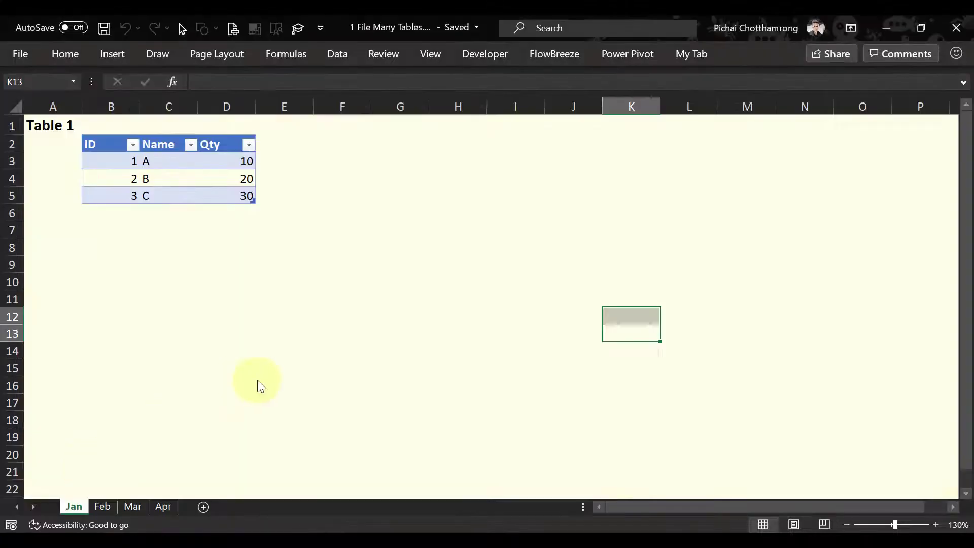
pyautogui.moveTo(171, 505); pyautogui.dragTo(189, 507)
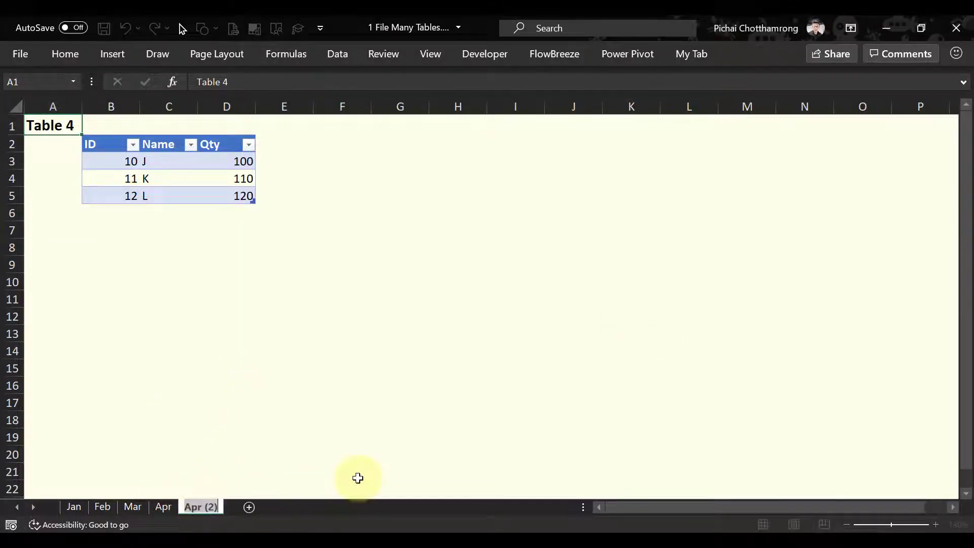
pyautogui.write('May')
pyautogui.press('Return')
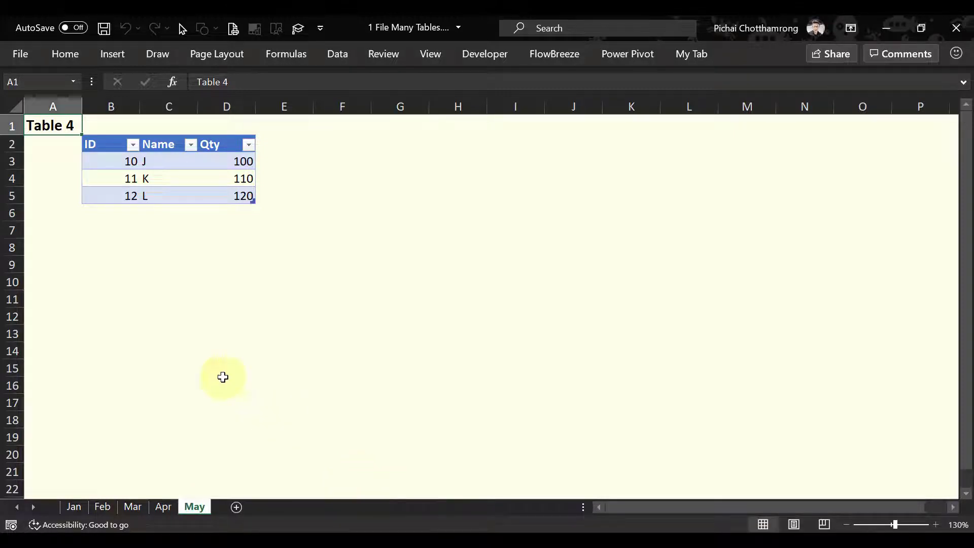
# Change the May sheet's A1 title from Table 4 to Table 5
pyautogui.press('F2')
pyautogui.press('BackSpace')
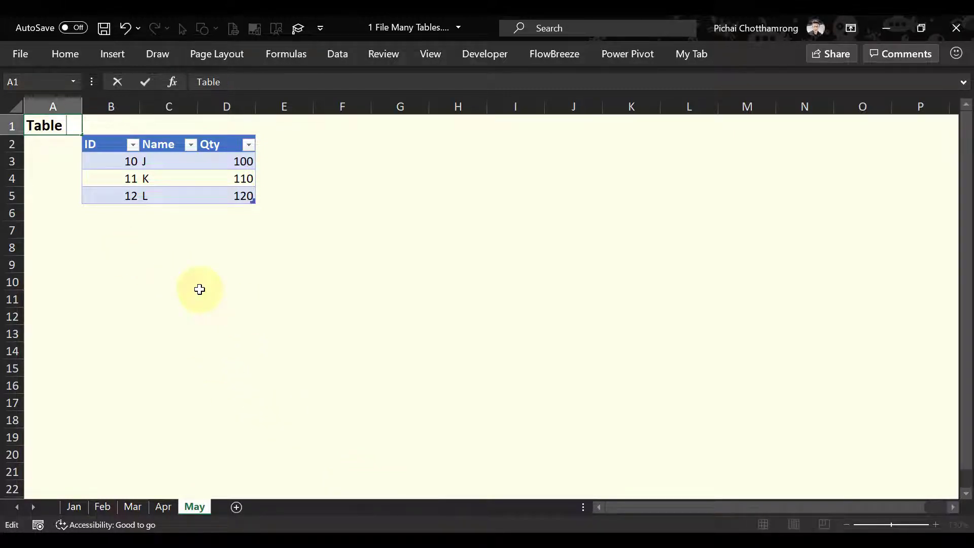
pyautogui.write('5')
pyautogui.press('Return')
pyautogui.press('Down')
pyautogui.press('Right')
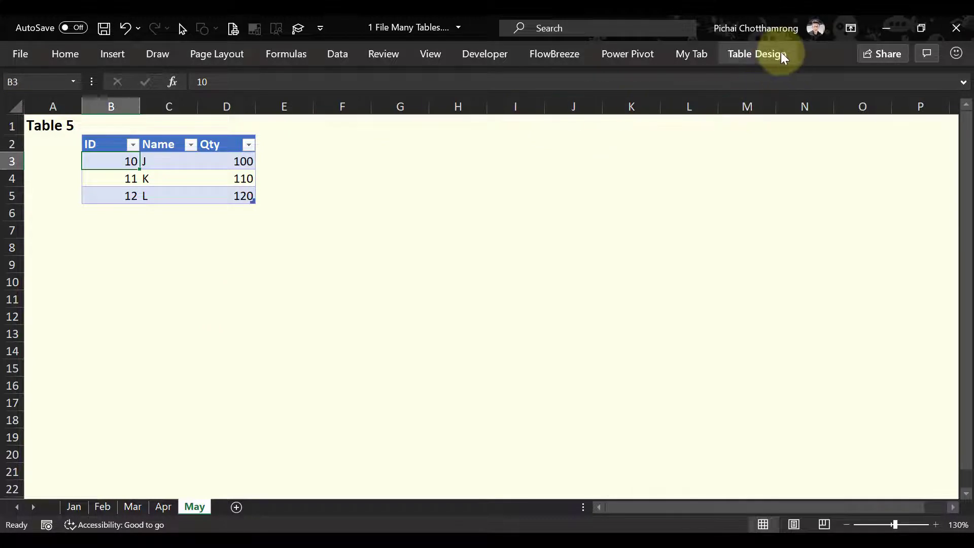
# Rename the copied table from Table48 to Table5
pyautogui.click(781, 52)
pyautogui.click(30, 96)
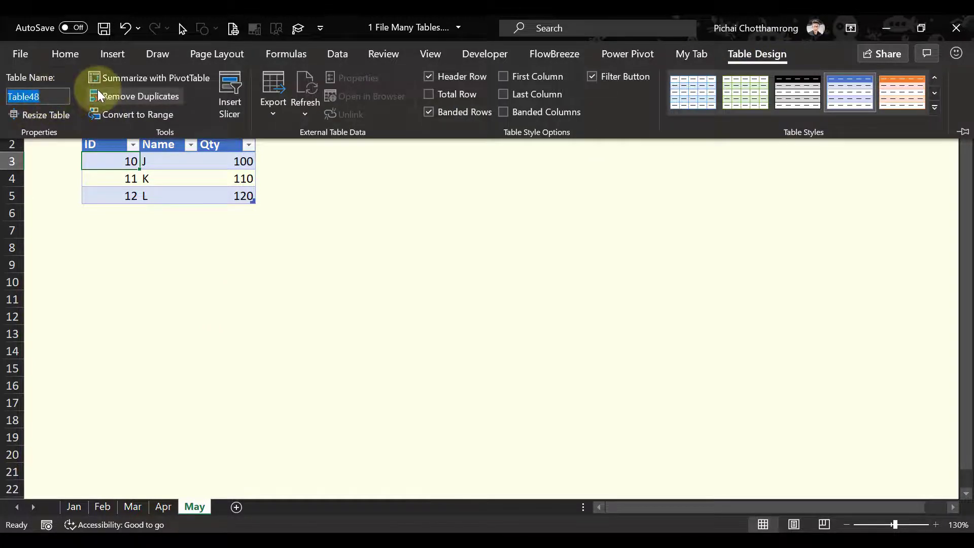
pyautogui.press('End')
pyautogui.press('BackSpace')
pyautogui.press('BackSpace')
pyautogui.write('5')
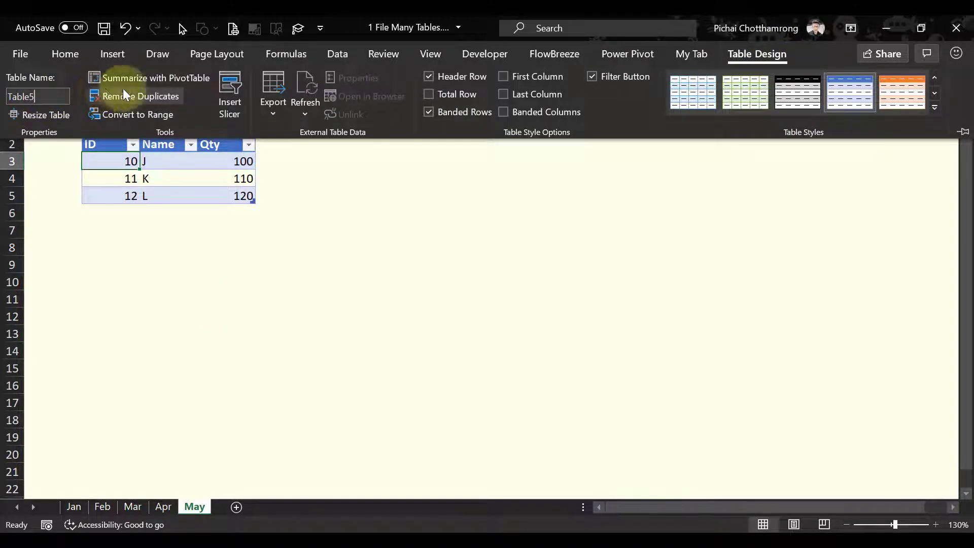
pyautogui.click(191, 166)
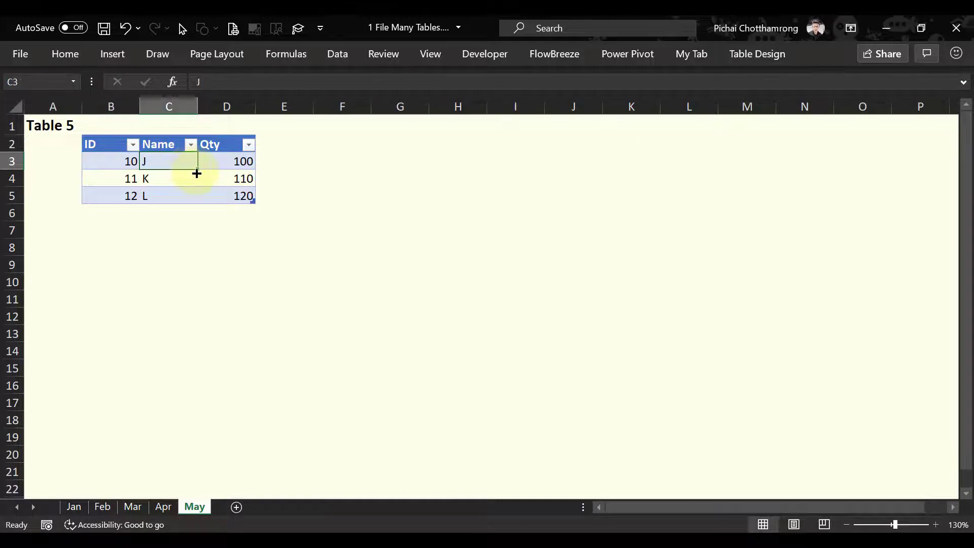
# Replace the table's IDs with 13, 14 and 15
pyautogui.click(124, 160)
pyautogui.write('13')
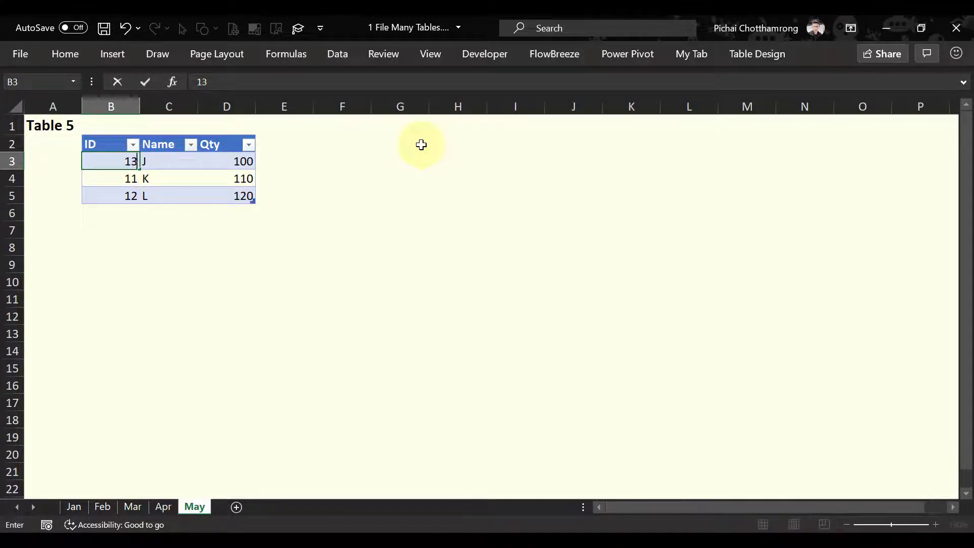
pyautogui.press('Return')
pyautogui.write('14')
pyautogui.press('Return')
pyautogui.write('15')
pyautogui.press('Return')
# Fill all three Qty cells D3:D5 with 200
pyautogui.press('Right')
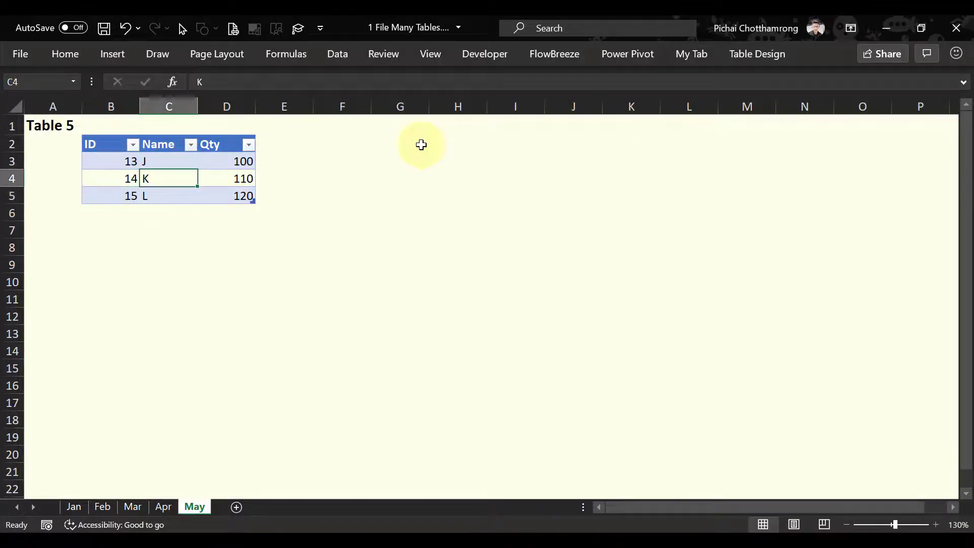
pyautogui.press('Up')
pyautogui.press('Right')
pyautogui.press('Right')
pyautogui.press('Left')
pyautogui.hotkey('shift', 'Down')
pyautogui.hotkey('shift', 'Down')
pyautogui.write('20')
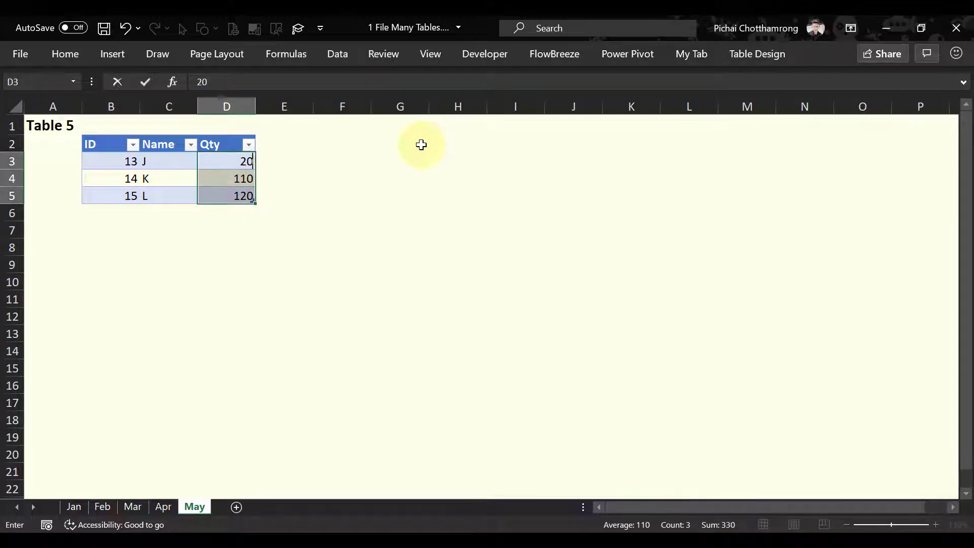
pyautogui.write('0')
pyautogui.hotkey('ctrl', 'Return')
# Return to cell A1 and save the workbook
pyautogui.press('Up')
pyautogui.press('Left')
pyautogui.press('Up')
pyautogui.press('Left')
pyautogui.press('Left')
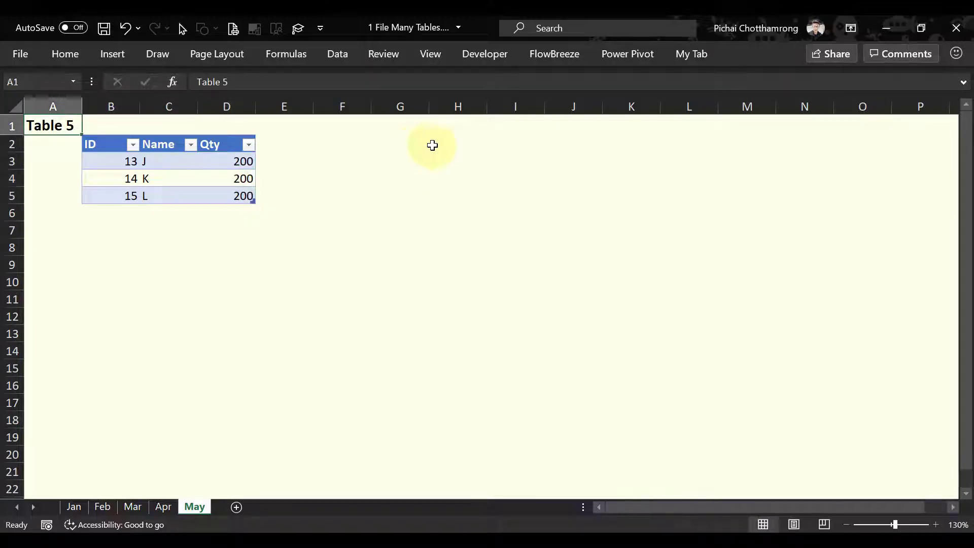
pyautogui.click(104, 29)
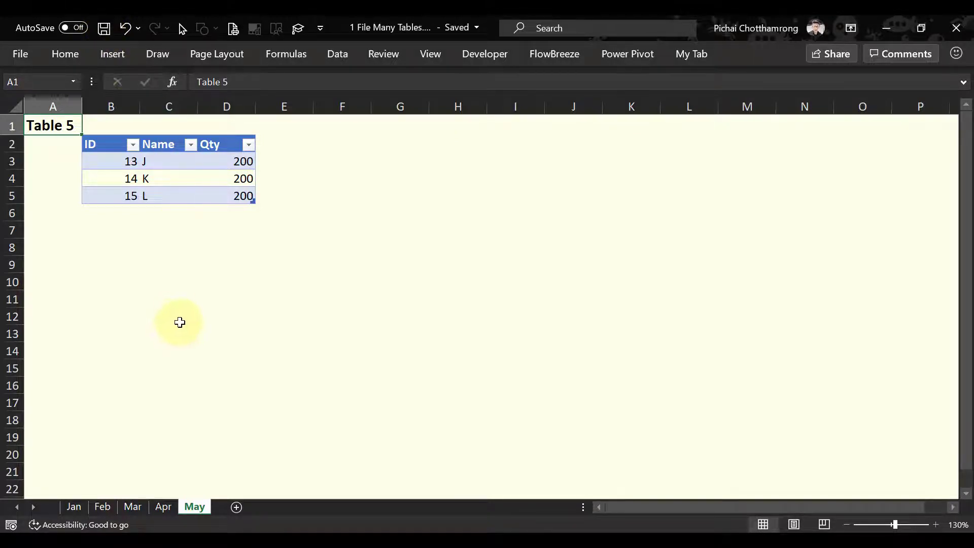
# Refresh the CombineTables table in Book2 and check new rows 16–18 (IDs 13–15, Qty 200)
pyautogui.hotkey('alt', 'Tab')
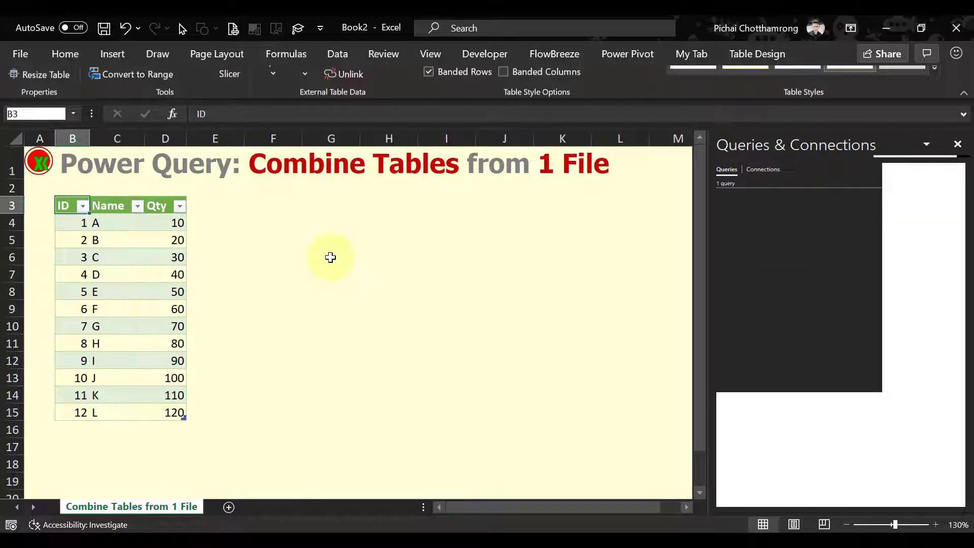
pyautogui.rightClick(136, 211)
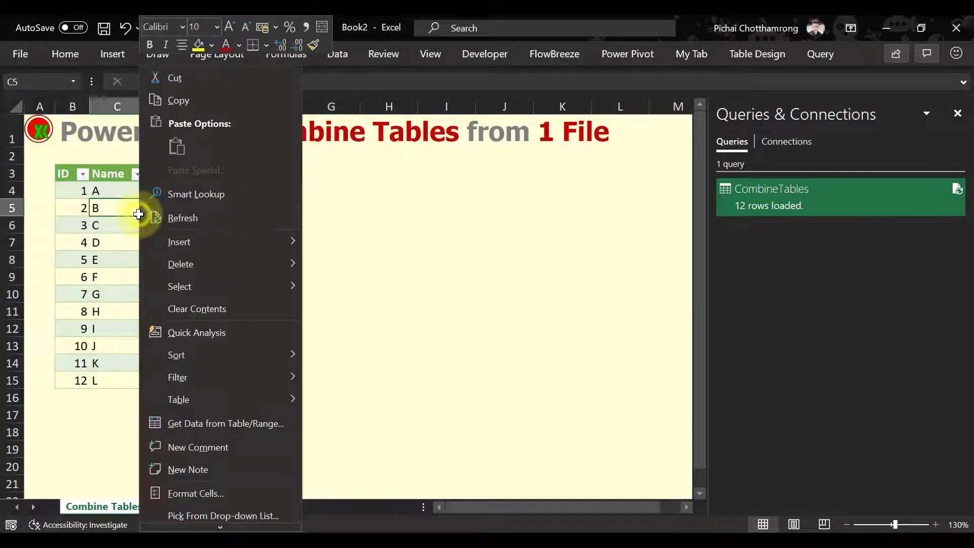
pyautogui.click(196, 219)
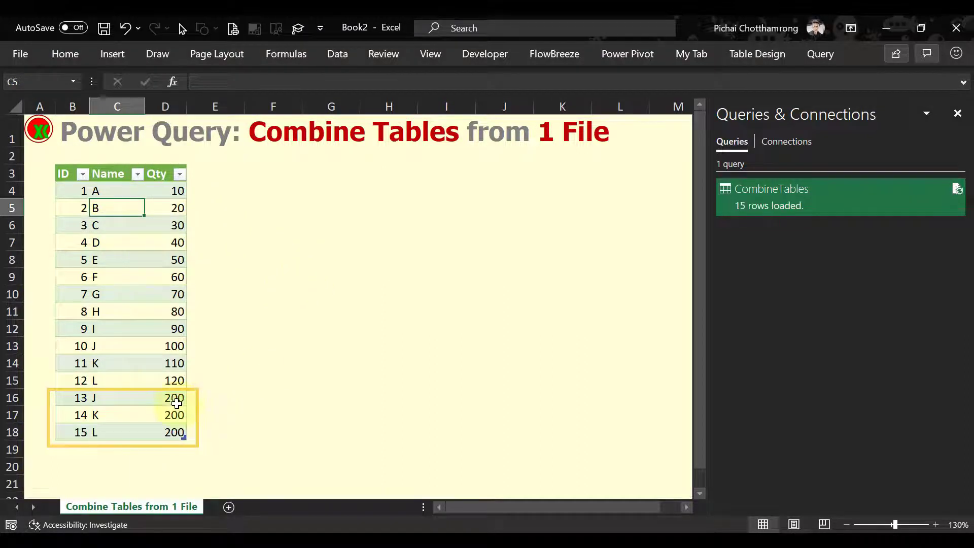
pyautogui.click(176, 404)
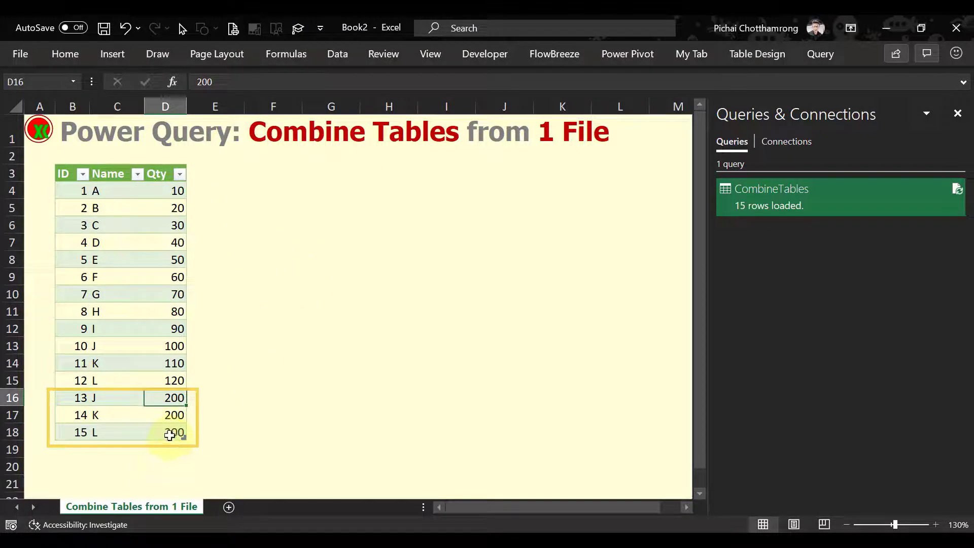
pyautogui.click(170, 435)
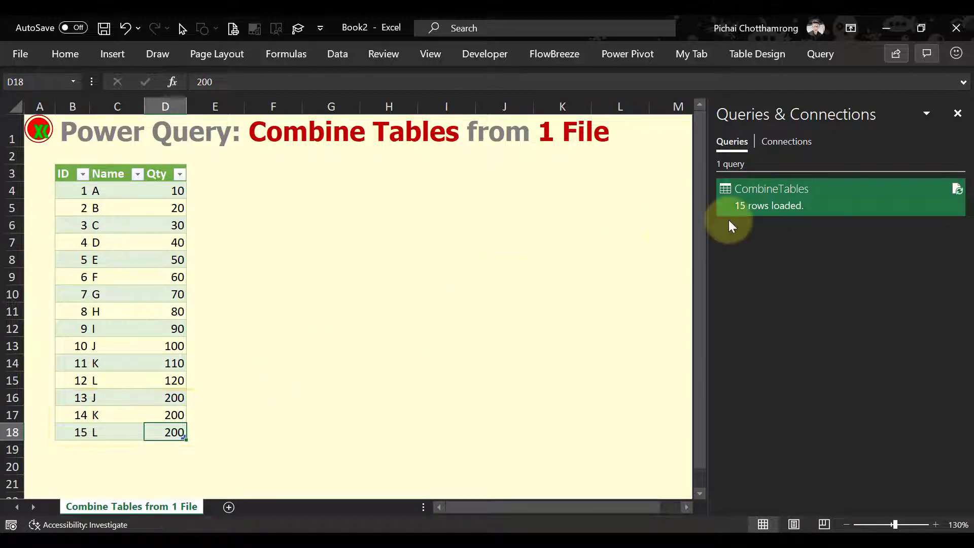
pyautogui.rightClick(763, 192)
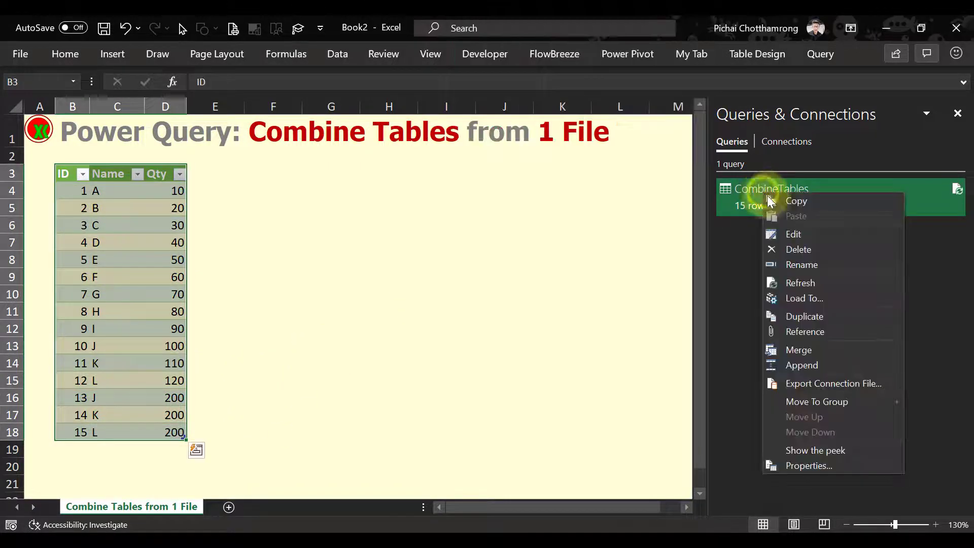
# Edit CombineTables, refresh the preview, and confirm Filtered Rows lists Table1–Table5 and Expanded Data has 15 rows
pyautogui.click(796, 233)
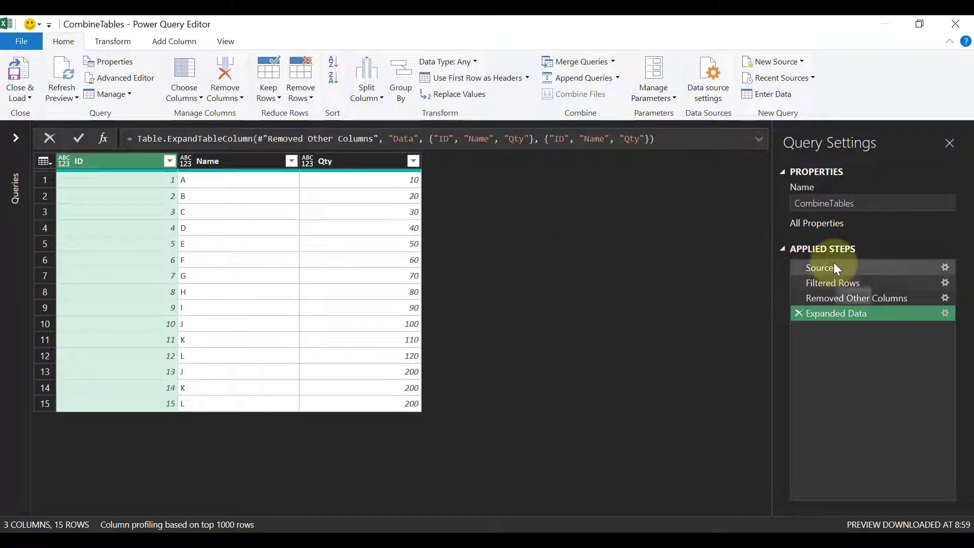
pyautogui.click(837, 283)
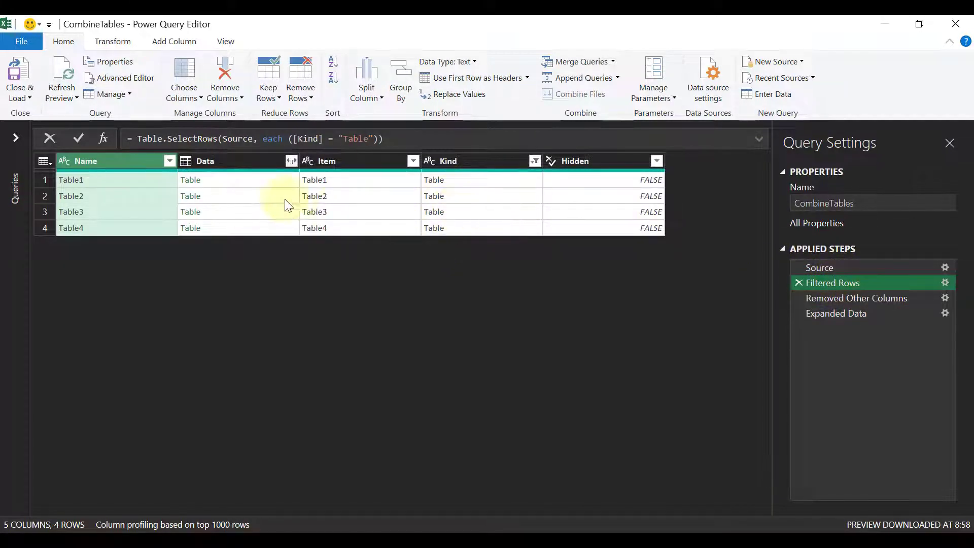
pyautogui.click(66, 75)
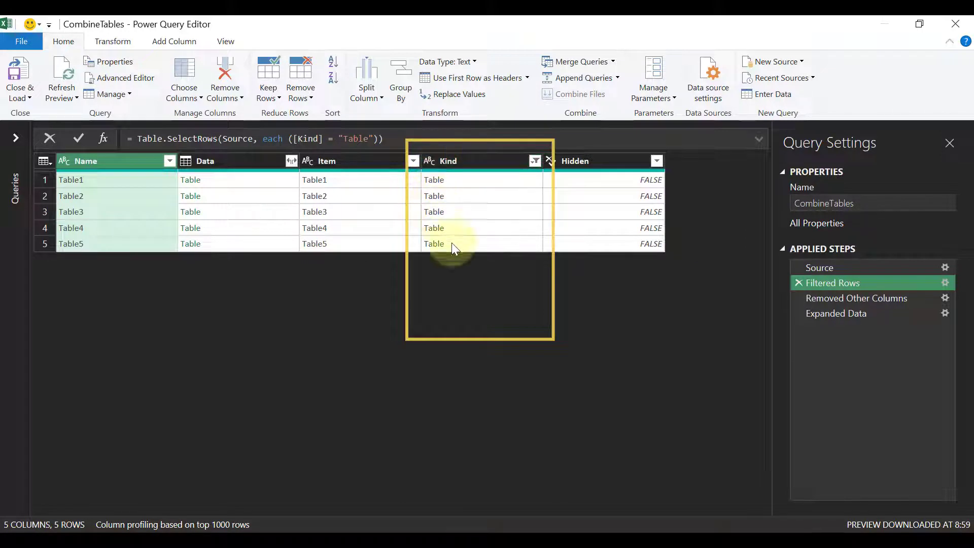
pyautogui.click(849, 269)
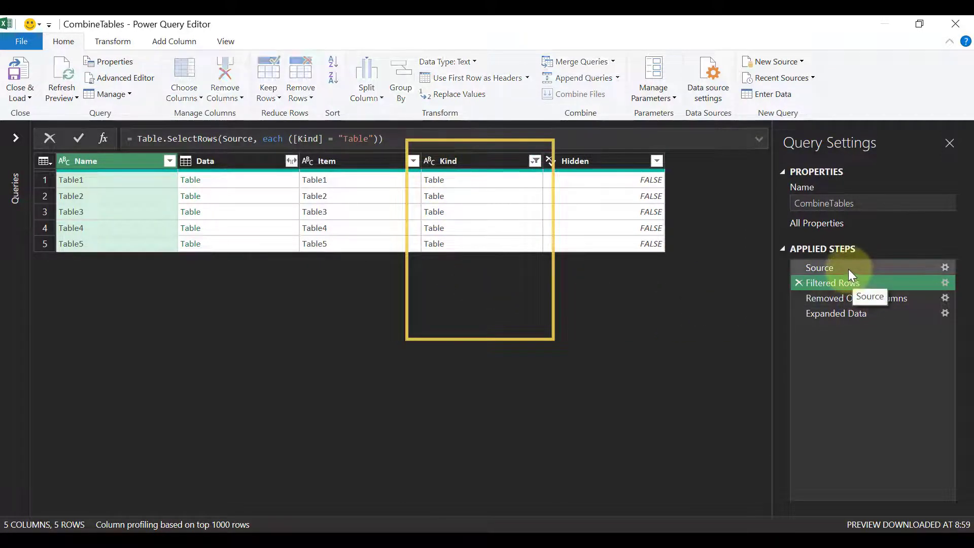
pyautogui.click(841, 282)
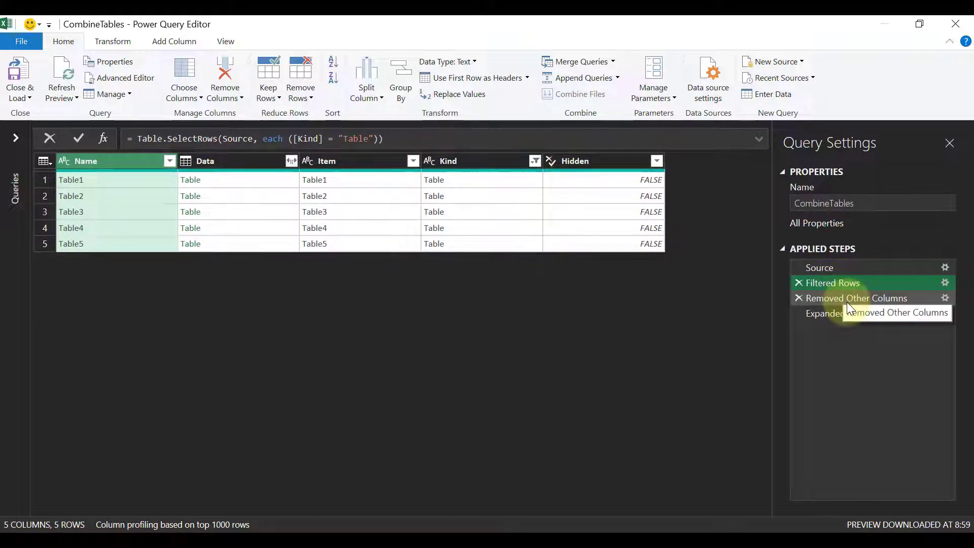
pyautogui.click(847, 302)
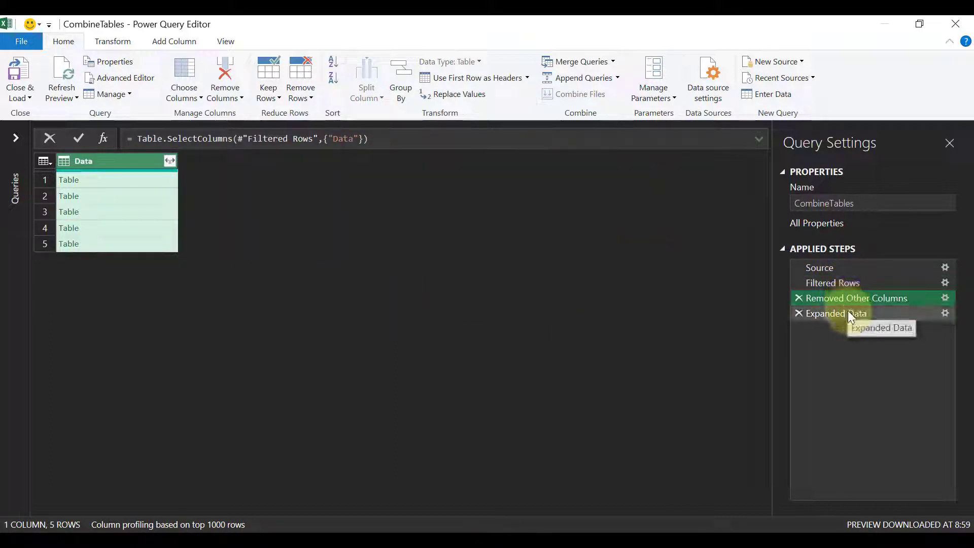
pyautogui.click(848, 311)
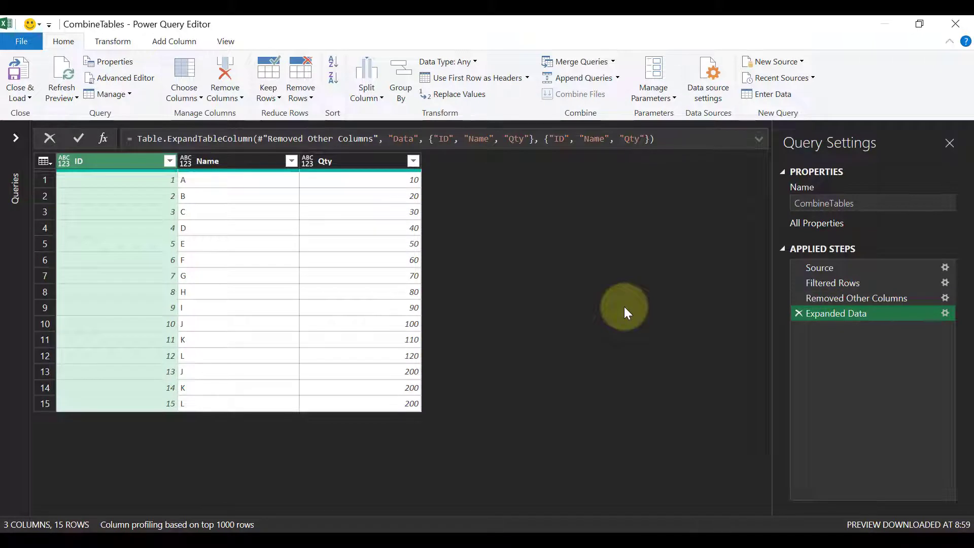